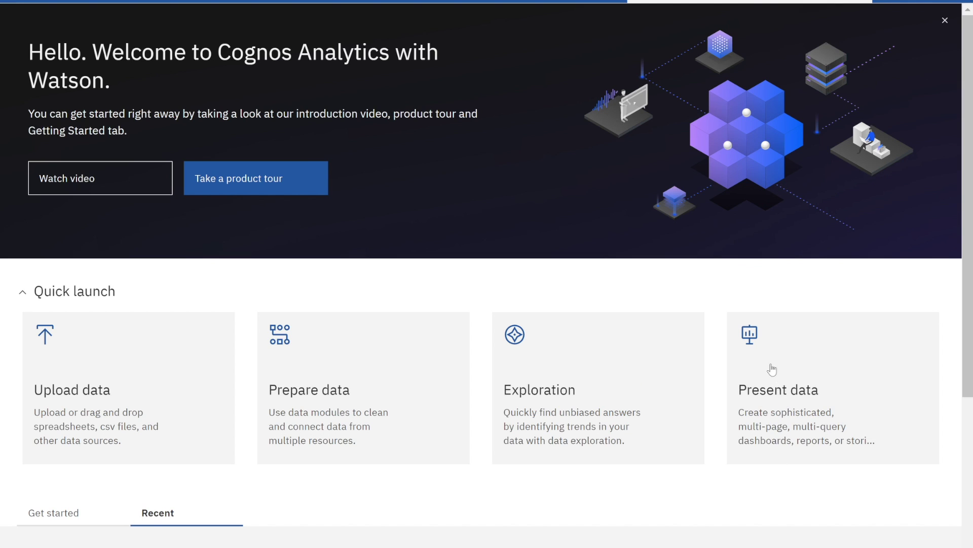
Step: From Quick launch on the welcome page, choose Present data to start a new report
{"action": "left_click", "coordinate": [757, 346]}
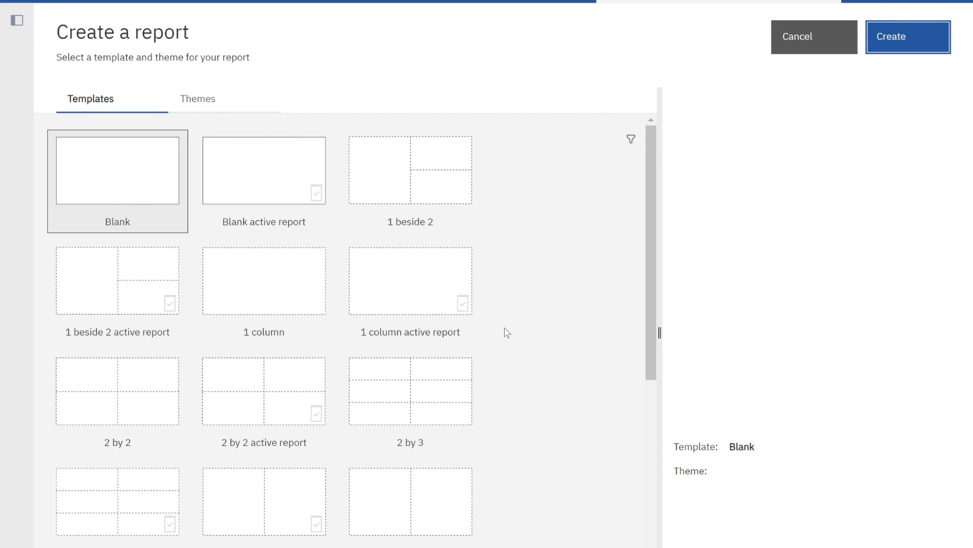
Step: Browse the report templates, pick the 1 column template and create the report
{"action": "scroll", "coordinate": [505, 336], "scroll_direction": "down", "scroll_amount": 8}
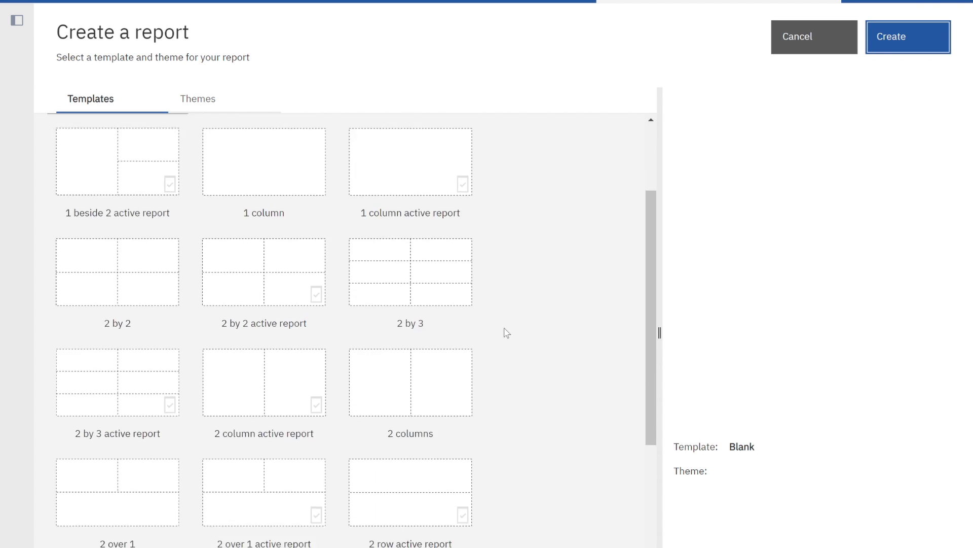
{"action": "scroll", "coordinate": [507, 339], "scroll_direction": "up", "scroll_amount": 6}
{"action": "scroll", "coordinate": [507, 339], "scroll_direction": "up", "scroll_amount": 2}
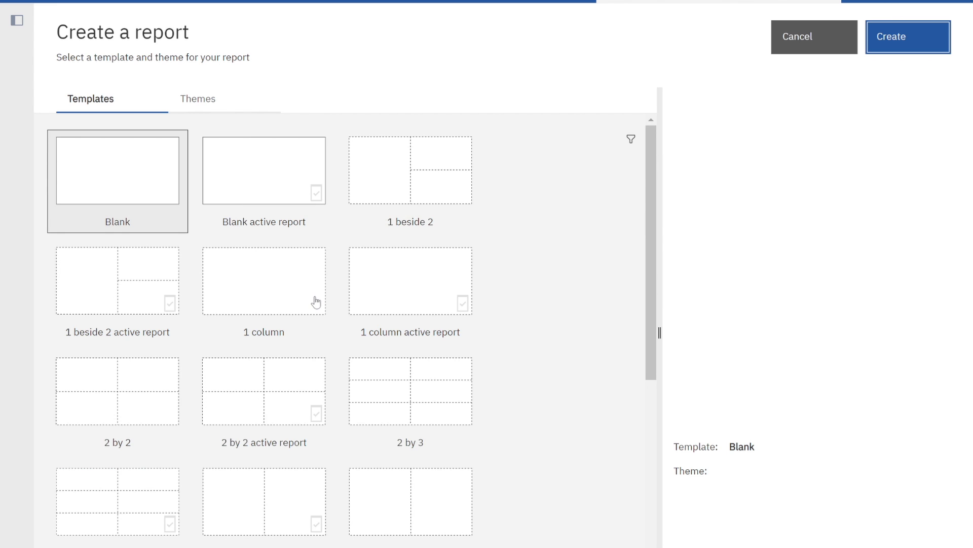
{"action": "scroll", "coordinate": [315, 302], "scroll_direction": "down", "scroll_amount": 2}
{"action": "scroll", "coordinate": [314, 304], "scroll_direction": "down", "scroll_amount": 2}
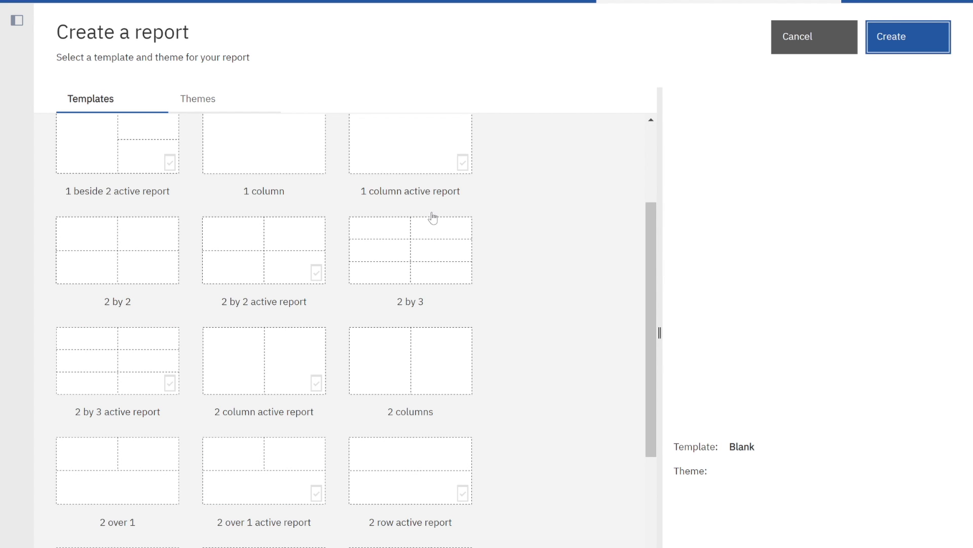
{"action": "scroll", "coordinate": [441, 263], "scroll_direction": "up", "scroll_amount": 3}
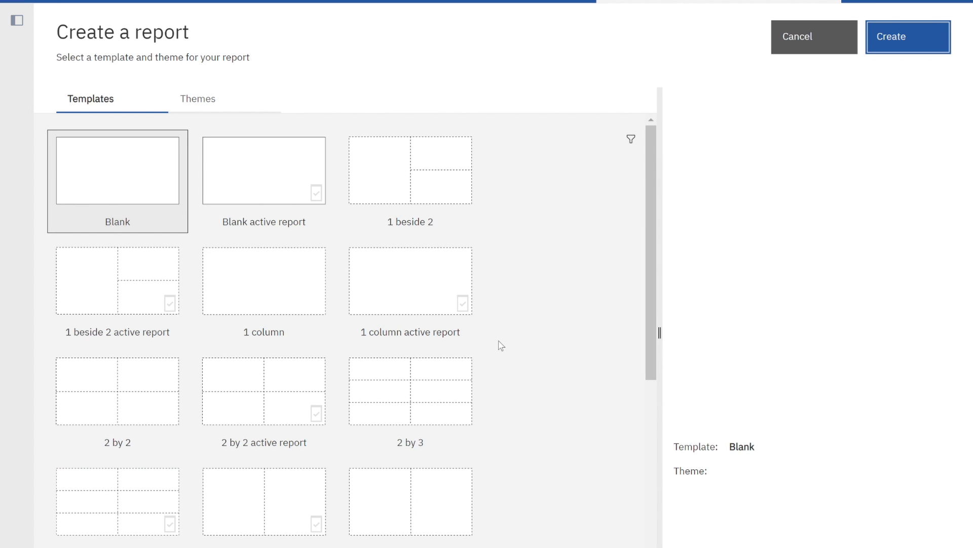
{"action": "left_click", "coordinate": [292, 310]}
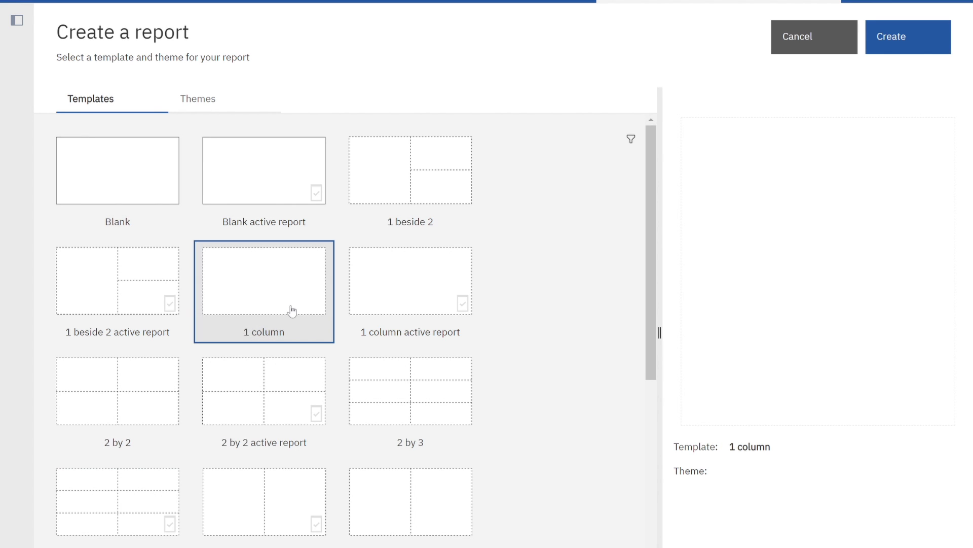
{"action": "left_click", "coordinate": [939, 33]}
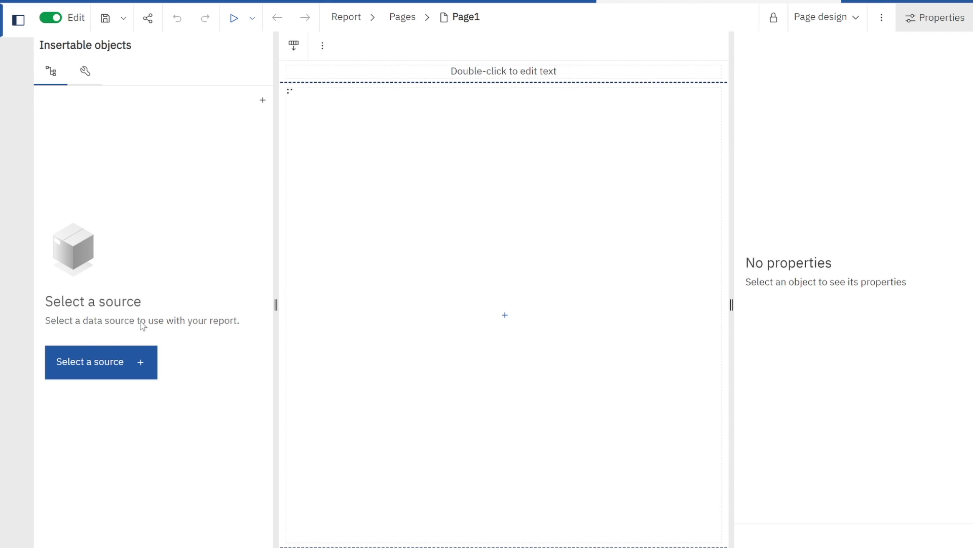
Step: Bring up the Open dialog to choose the report's data source
{"action": "left_click", "coordinate": [124, 378]}
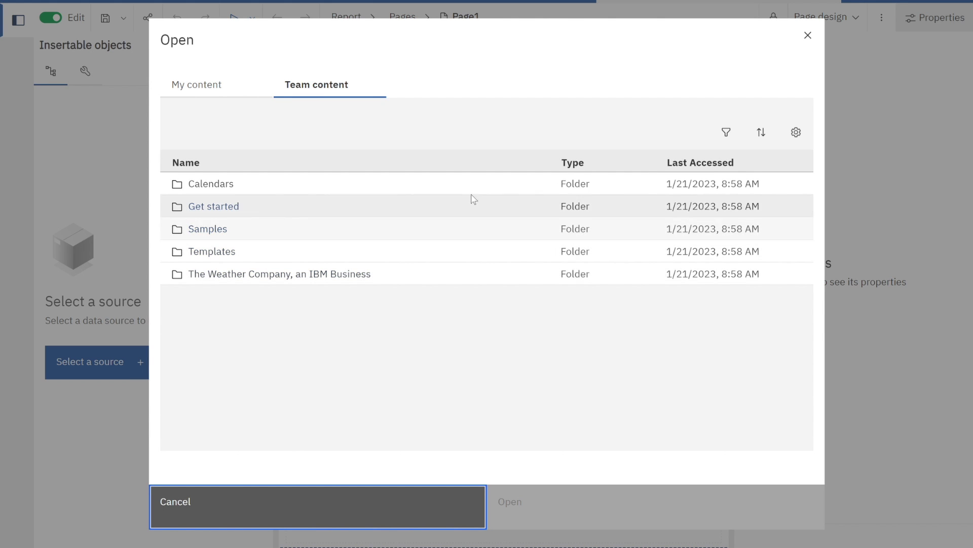
Step: Load the CA MX Demo module from My content and expand the CAMXDEMO1.csv fields
{"action": "left_click", "coordinate": [210, 90]}
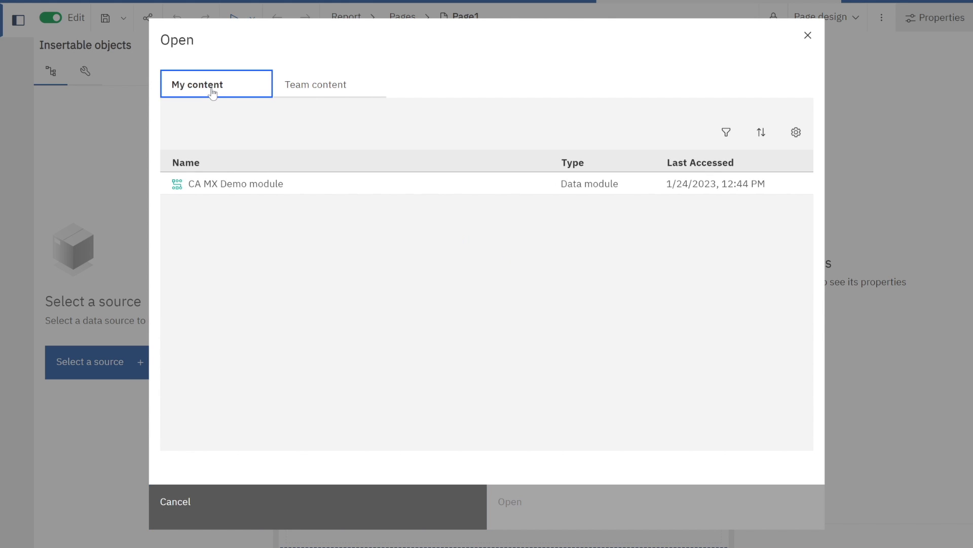
{"action": "left_click", "coordinate": [226, 191]}
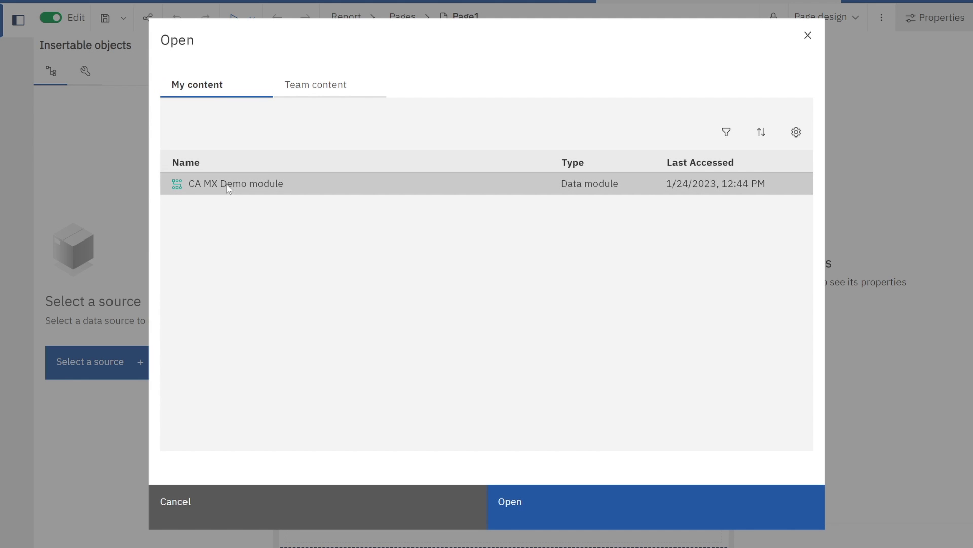
{"action": "left_click", "coordinate": [587, 513]}
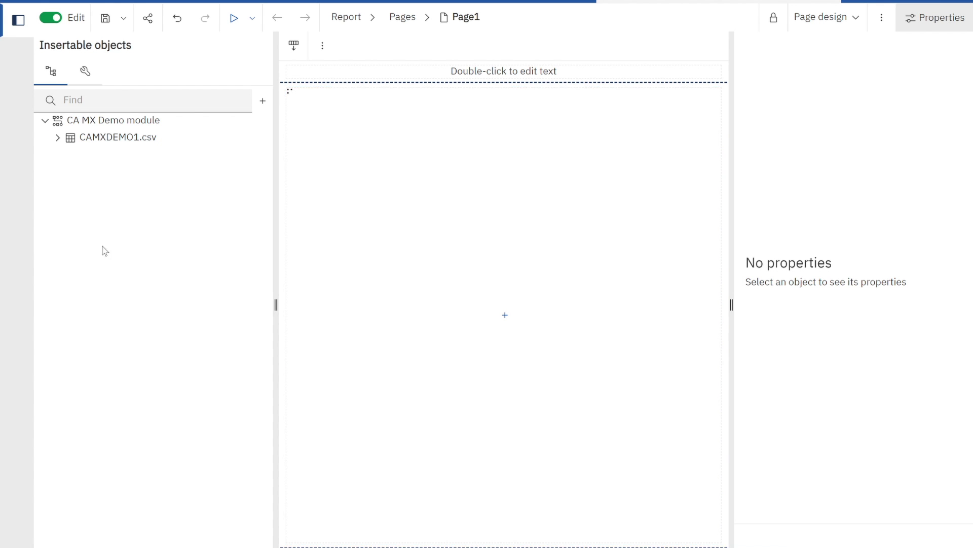
{"action": "left_click", "coordinate": [66, 143]}
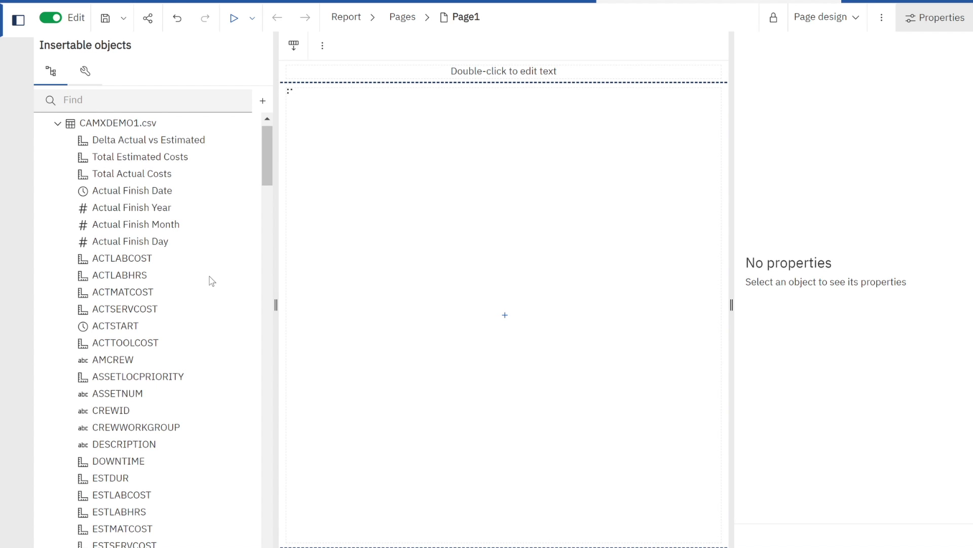
{"action": "scroll", "coordinate": [211, 278], "scroll_direction": "down", "scroll_amount": 9}
{"action": "scroll", "coordinate": [212, 283], "scroll_direction": "down", "scroll_amount": 8}
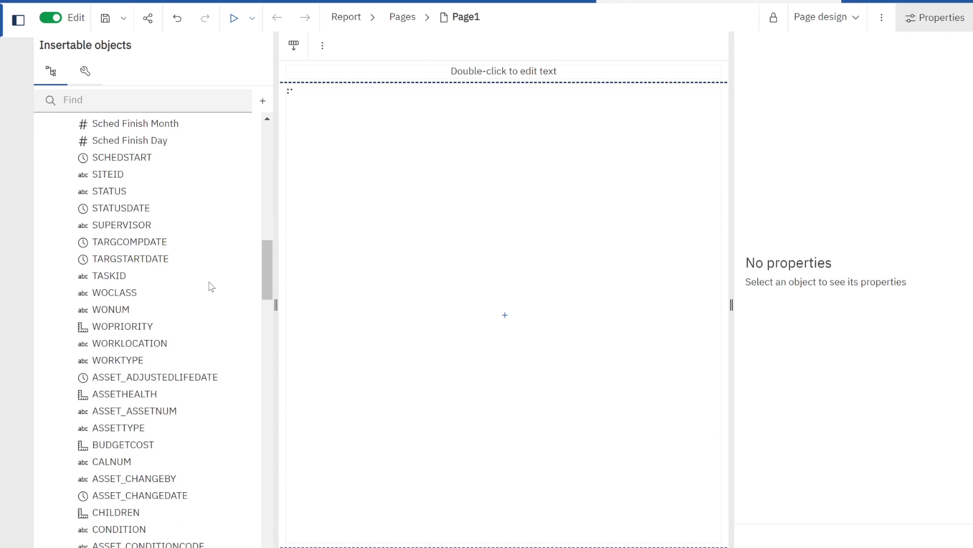
{"action": "scroll", "coordinate": [212, 282], "scroll_direction": "up", "scroll_amount": 8}
{"action": "scroll", "coordinate": [212, 284], "scroll_direction": "up", "scroll_amount": 10}
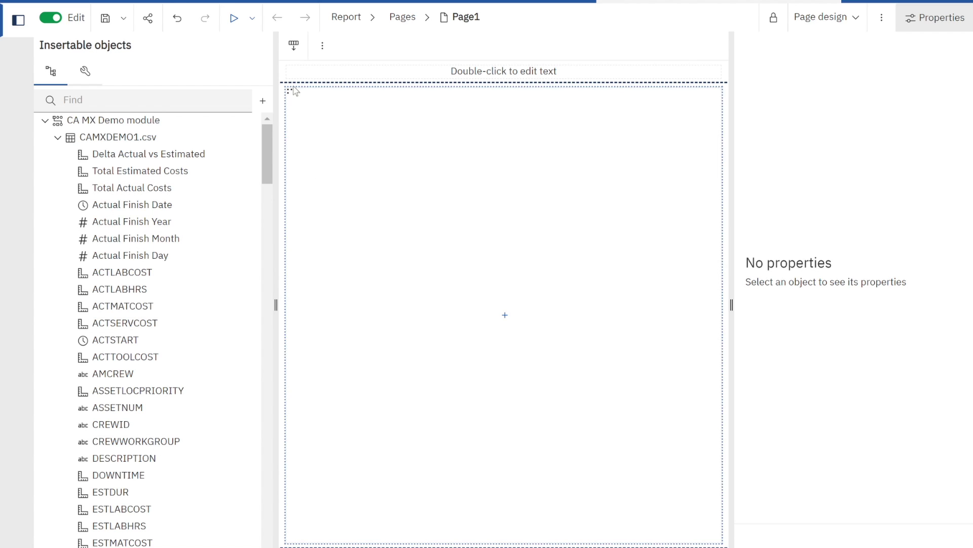
{"action": "left_click", "coordinate": [92, 75]}
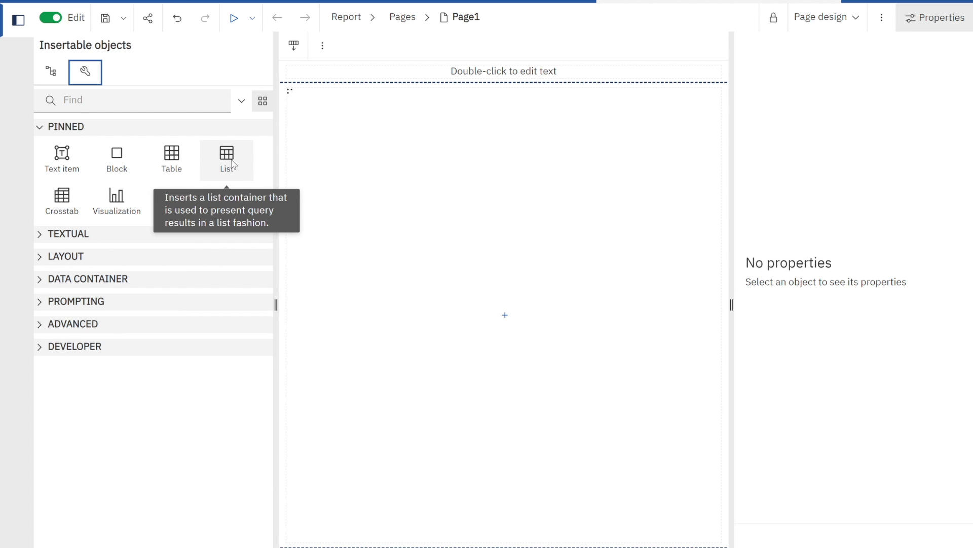
Step: Place a List on Page1, keeping the name List1 and query Query1
{"action": "left_click_drag", "start_coordinate": [232, 157], "coordinate": [516, 325]}
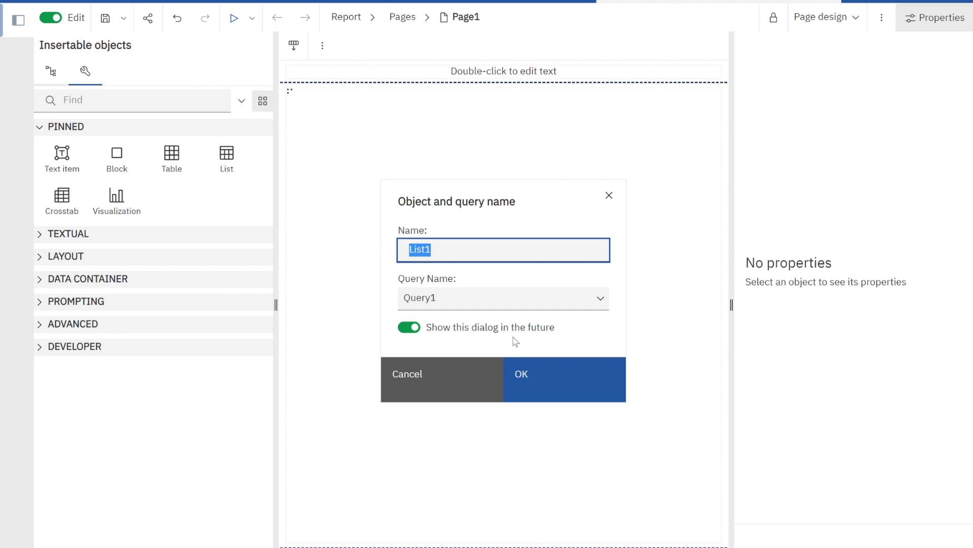
{"action": "left_click", "coordinate": [568, 391]}
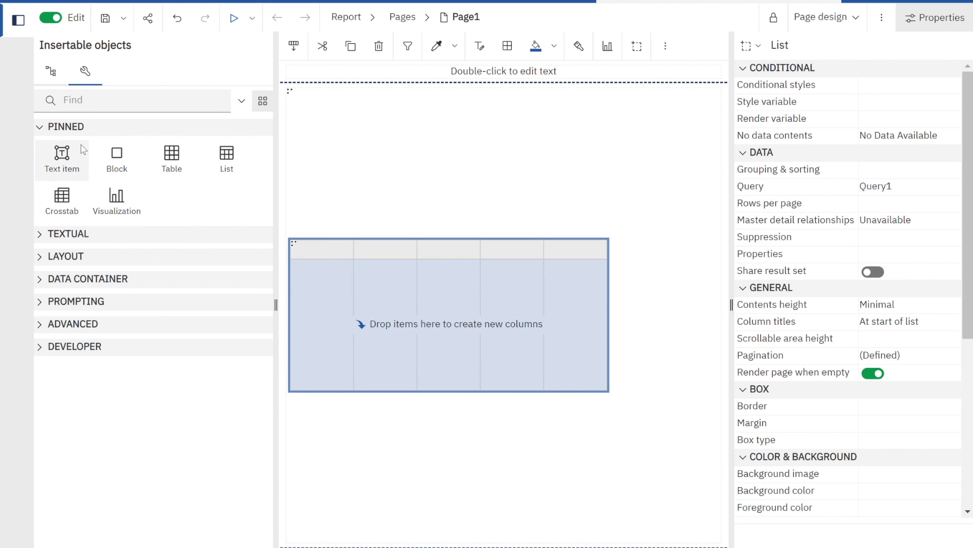
Step: Add WONUM, DESCRIPTION and FAILURECODE as the first list columns
{"action": "left_click", "coordinate": [54, 77]}
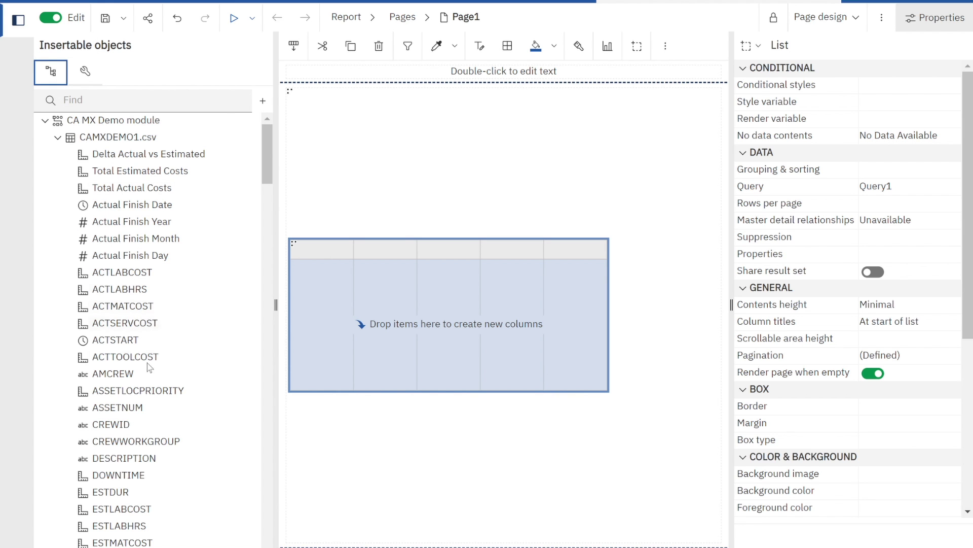
{"action": "scroll", "coordinate": [150, 408], "scroll_direction": "down", "scroll_amount": 10}
{"action": "scroll", "coordinate": [151, 409], "scroll_direction": "down", "scroll_amount": 6}
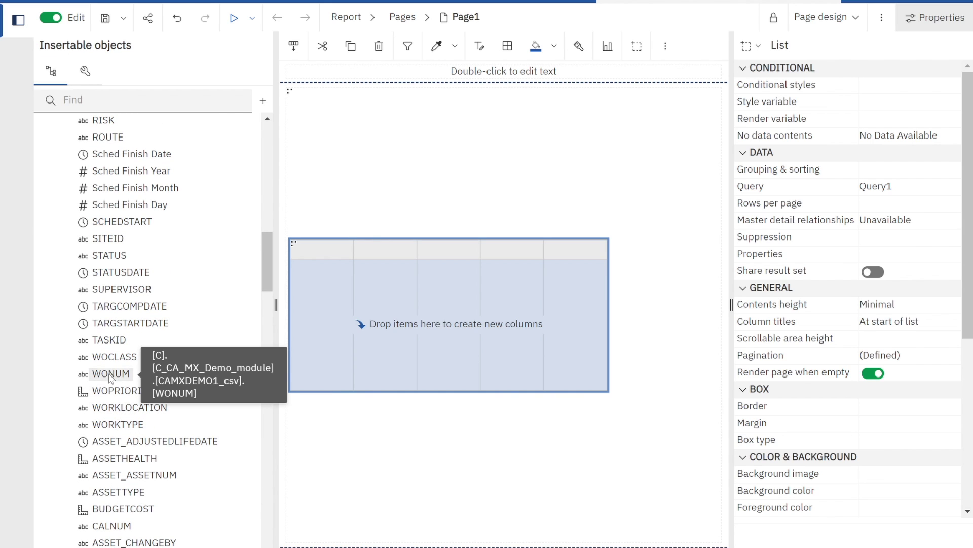
{"action": "left_click_drag", "start_coordinate": [111, 380], "coordinate": [310, 277]}
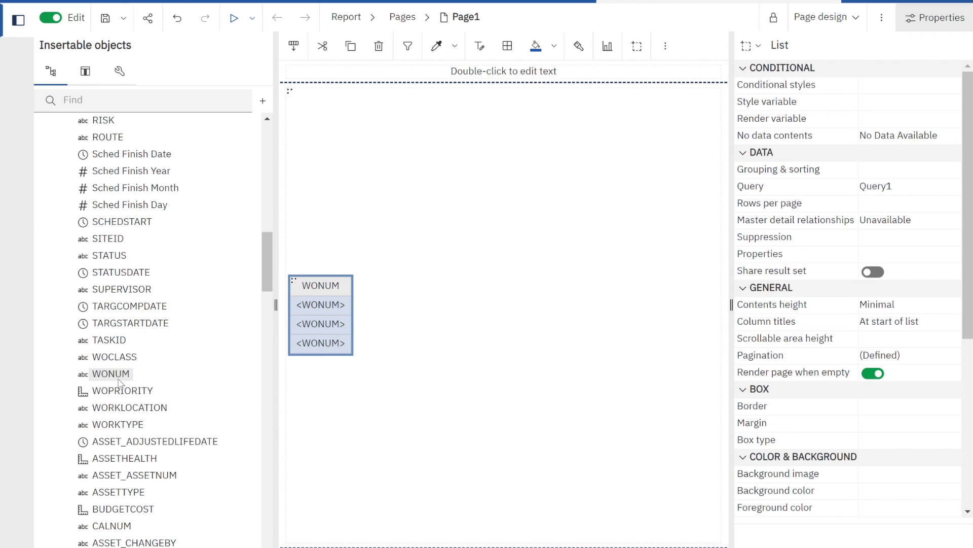
{"action": "scroll", "coordinate": [119, 381], "scroll_direction": "up", "scroll_amount": 10}
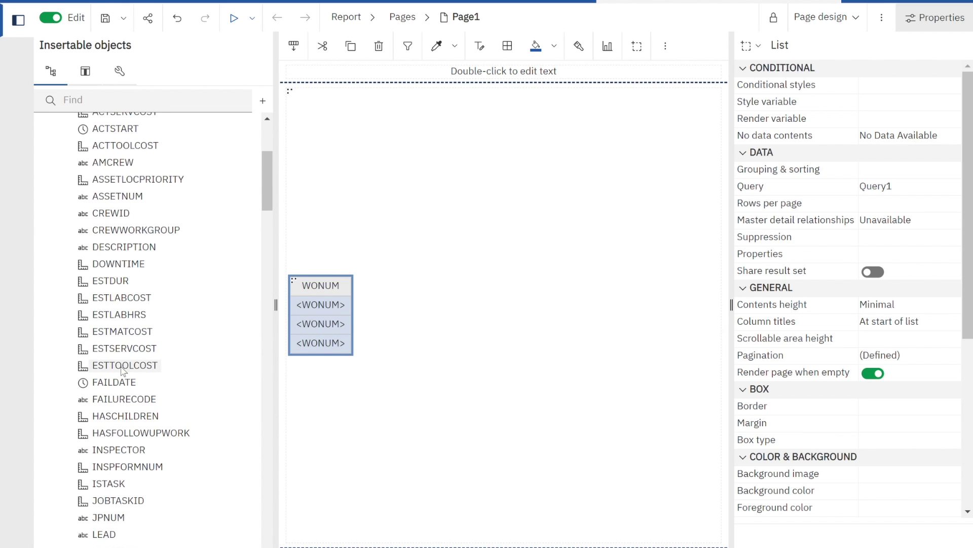
{"action": "double_click", "coordinate": [135, 249]}
{"action": "scroll", "coordinate": [161, 331], "scroll_direction": "down", "scroll_amount": 3}
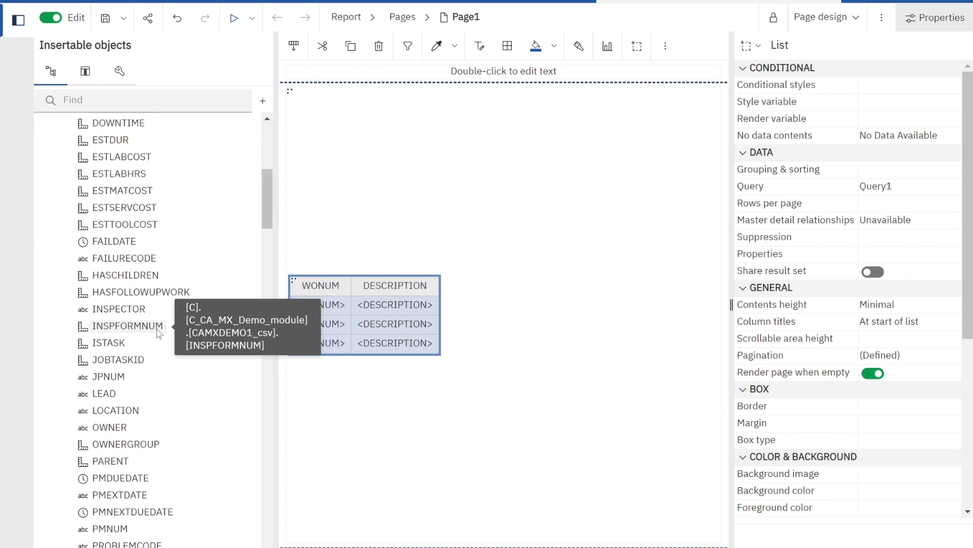
{"action": "double_click", "coordinate": [126, 259]}
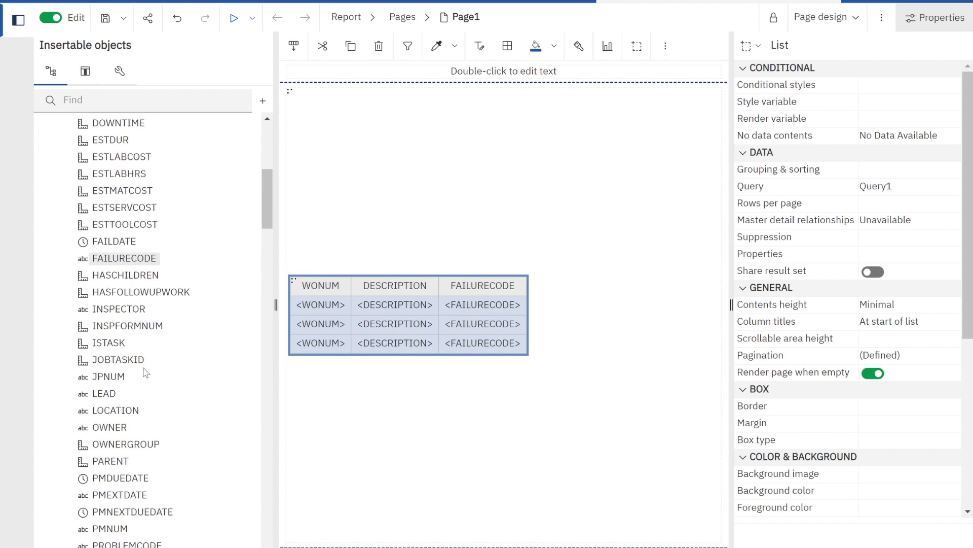
Step: Add STATUS, WOPRIORITY and WORKTYPE columns to the list
{"action": "scroll", "coordinate": [146, 373], "scroll_direction": "down", "scroll_amount": 5}
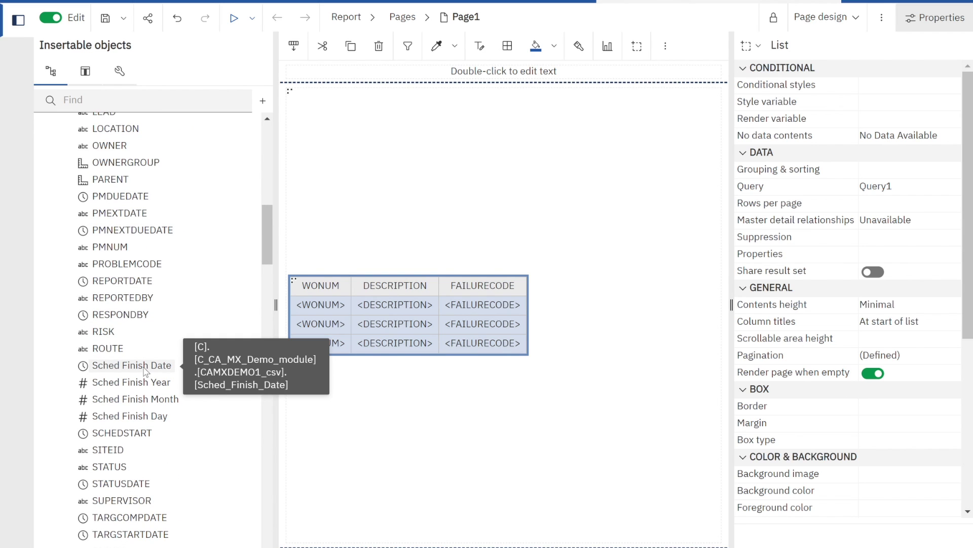
{"action": "scroll", "coordinate": [146, 366], "scroll_direction": "down", "scroll_amount": 3}
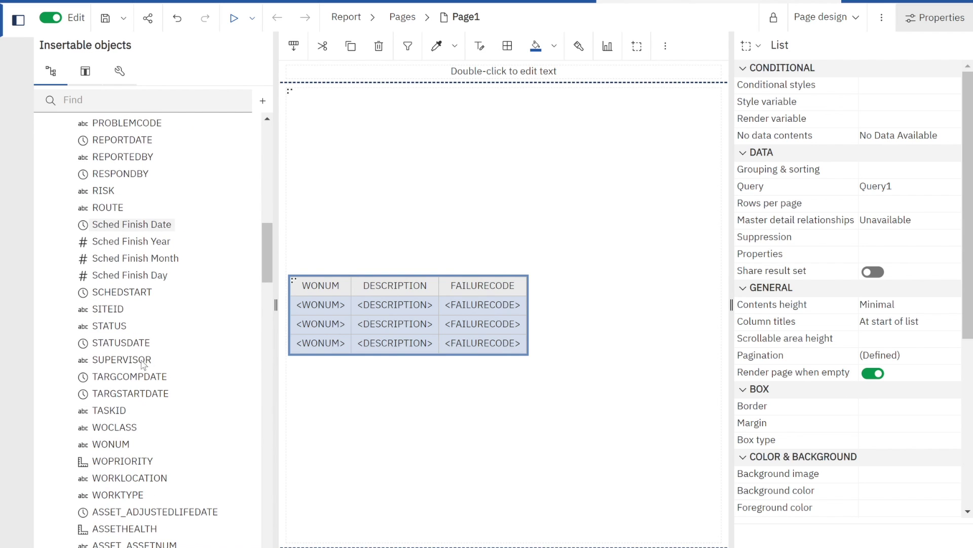
{"action": "double_click", "coordinate": [112, 326]}
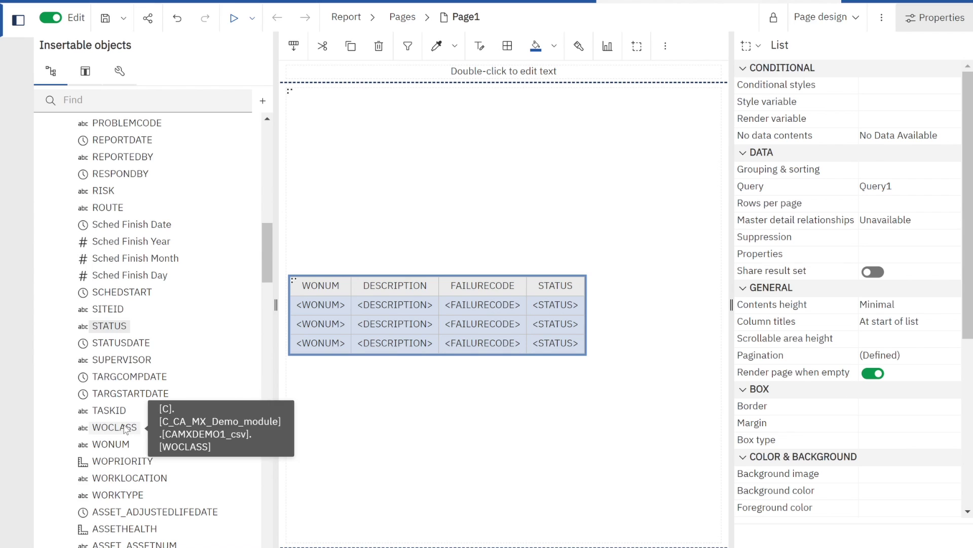
{"action": "scroll", "coordinate": [127, 439], "scroll_direction": "down", "scroll_amount": 3}
{"action": "double_click", "coordinate": [139, 324]}
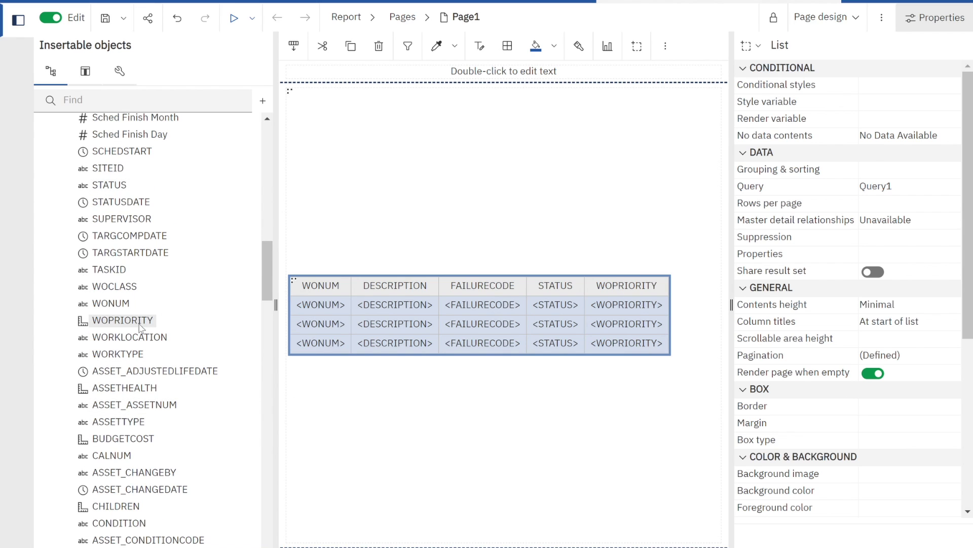
{"action": "double_click", "coordinate": [131, 354]}
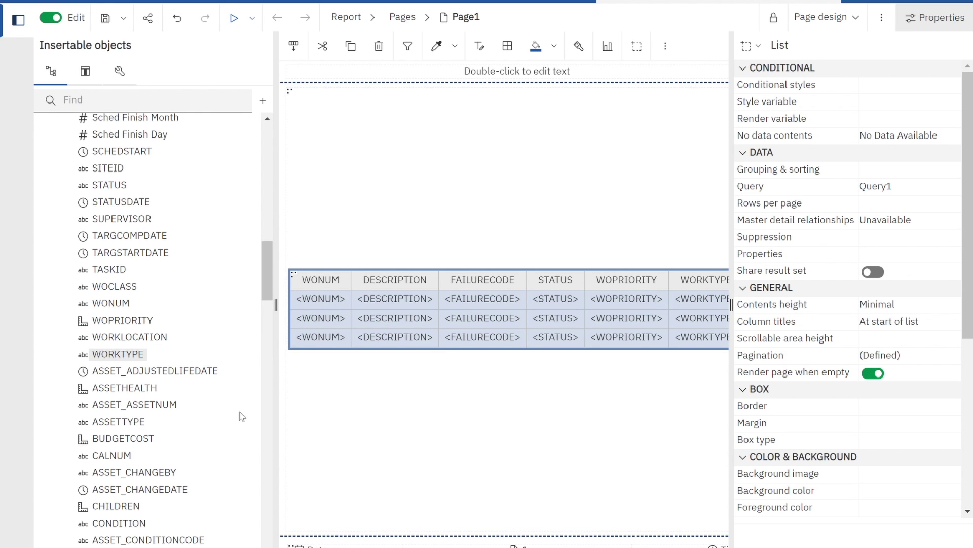
Step: Append an Actual Finish Year column and hide the Properties pane
{"action": "scroll", "coordinate": [162, 404], "scroll_direction": "down", "scroll_amount": 5}
{"action": "scroll", "coordinate": [162, 405], "scroll_direction": "down", "scroll_amount": 10}
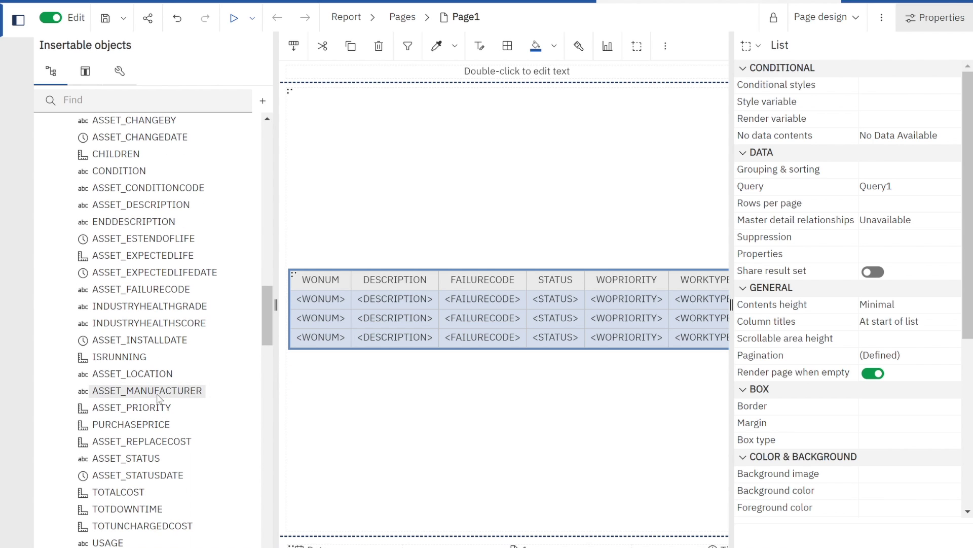
{"action": "scroll", "coordinate": [160, 400], "scroll_direction": "down", "scroll_amount": 6}
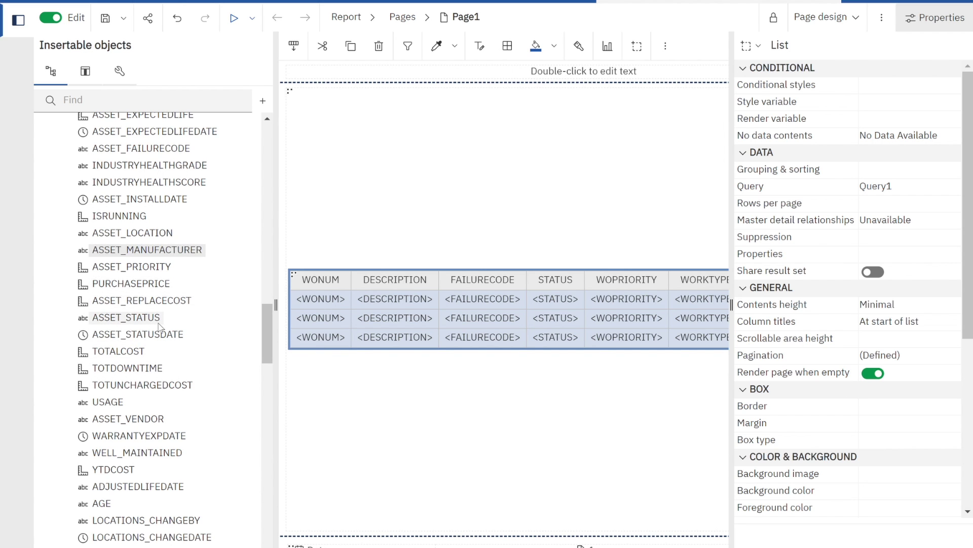
{"action": "scroll", "coordinate": [158, 324], "scroll_direction": "up", "scroll_amount": 15}
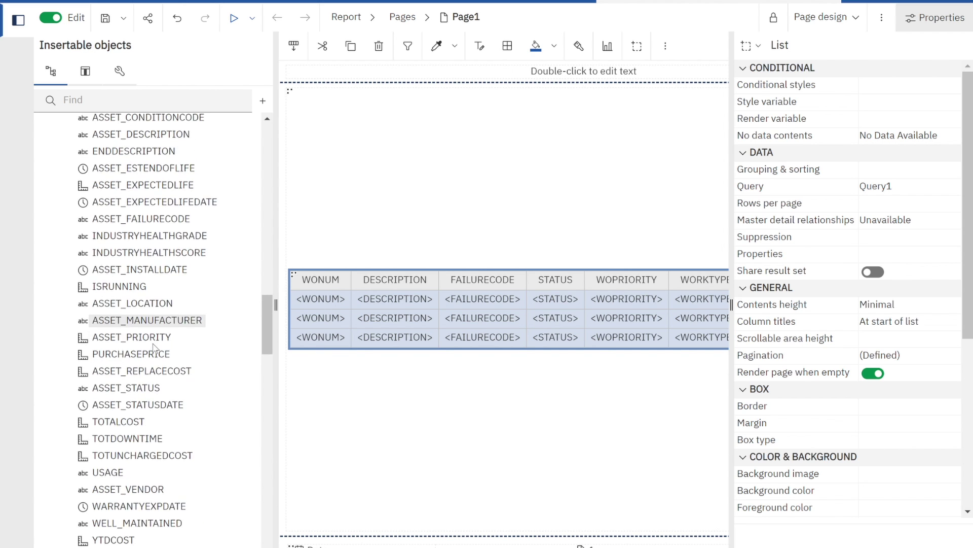
{"action": "scroll", "coordinate": [156, 346], "scroll_direction": "up", "scroll_amount": 20}
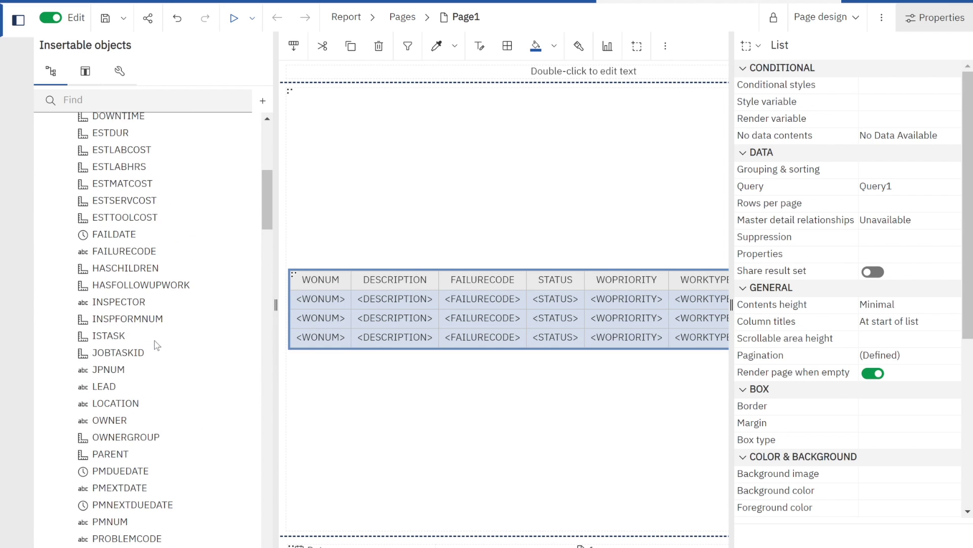
{"action": "scroll", "coordinate": [156, 346], "scroll_direction": "up", "scroll_amount": 7}
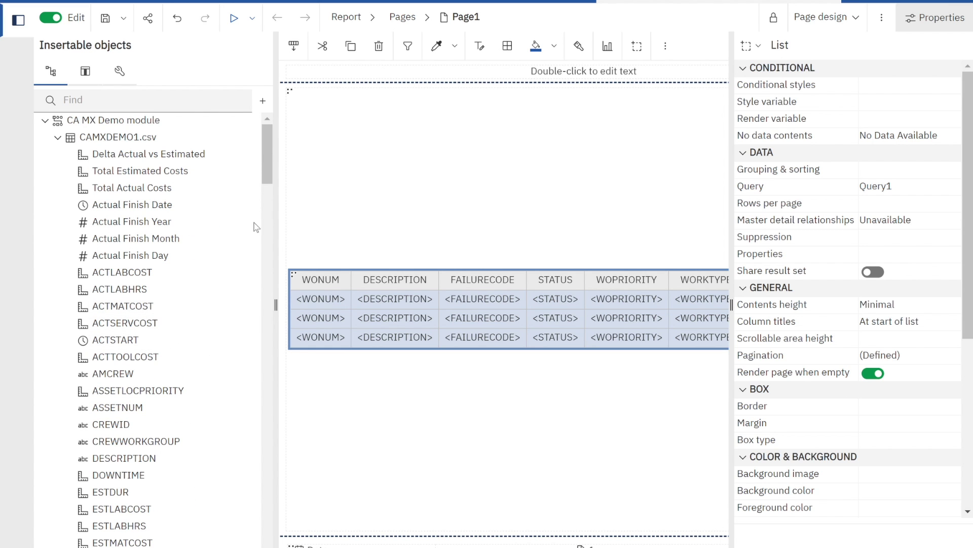
{"action": "double_click", "coordinate": [152, 226]}
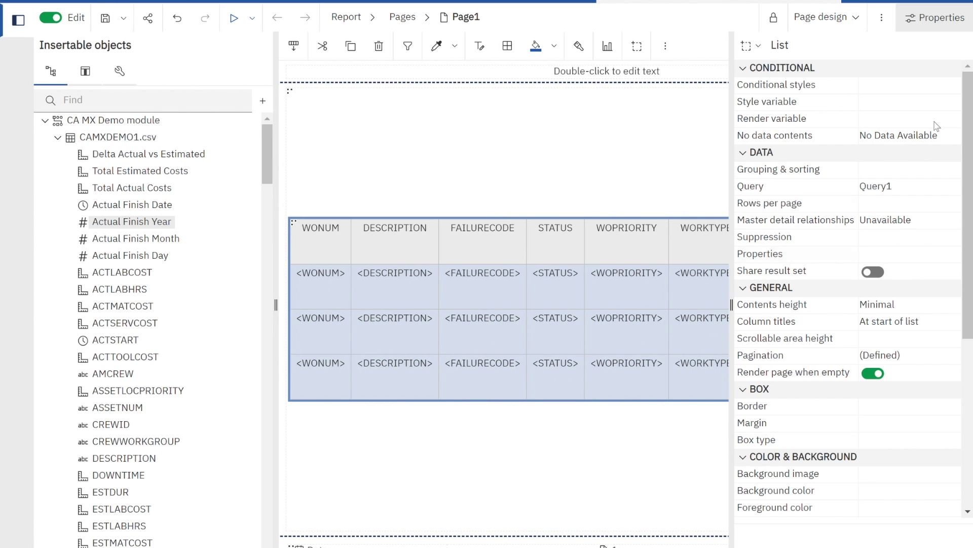
{"action": "left_click", "coordinate": [960, 27]}
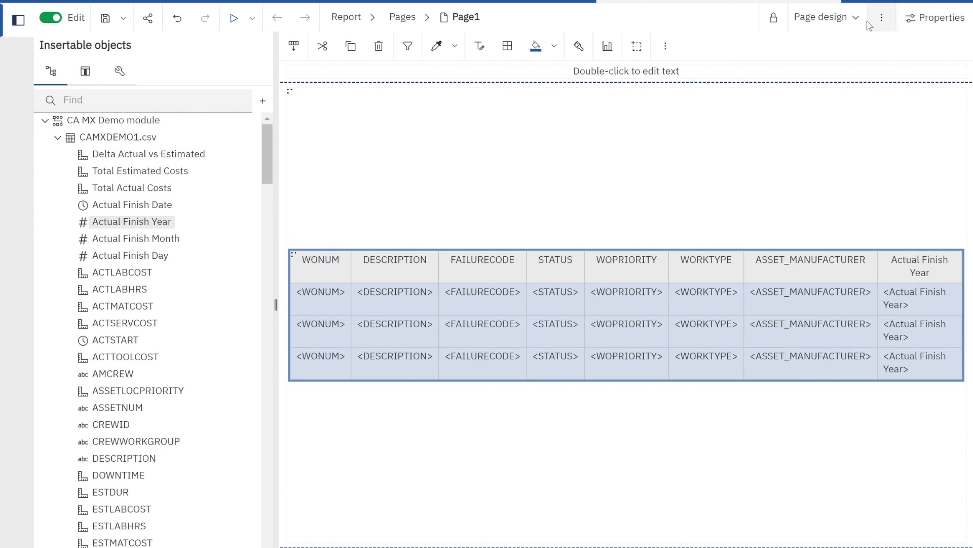
Step: Set the report title text to 'WO Analysis - Failure Code'
{"action": "left_click", "coordinate": [829, 17]}
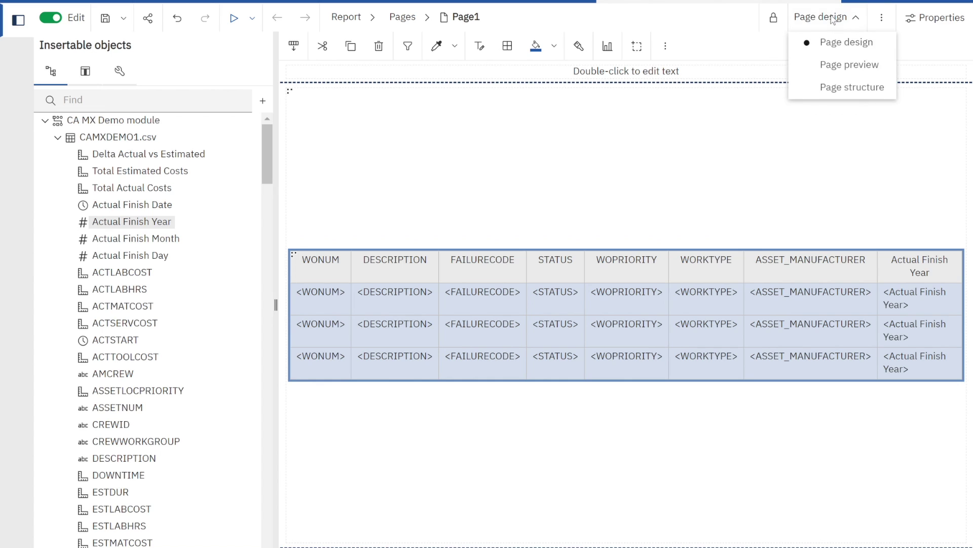
{"action": "left_click", "coordinate": [843, 192]}
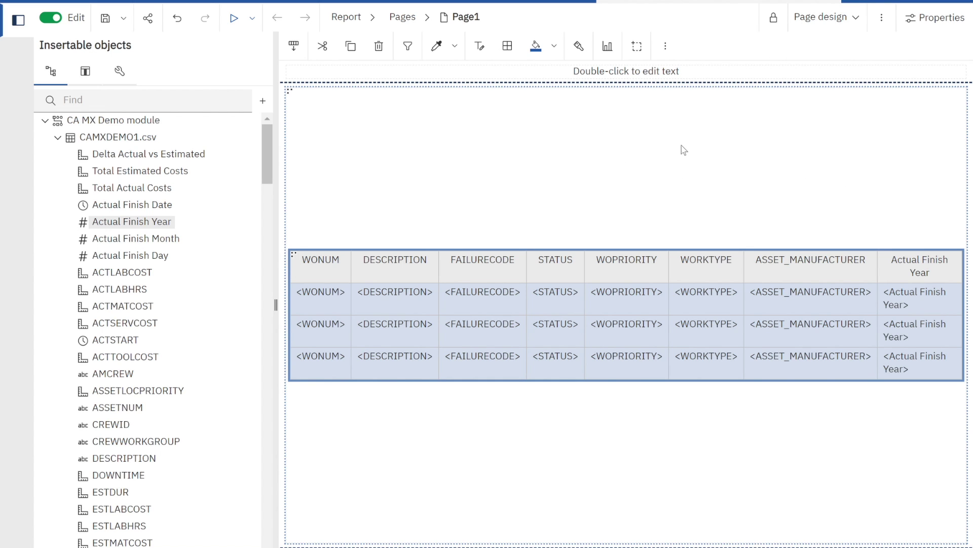
{"action": "double_click", "coordinate": [661, 72]}
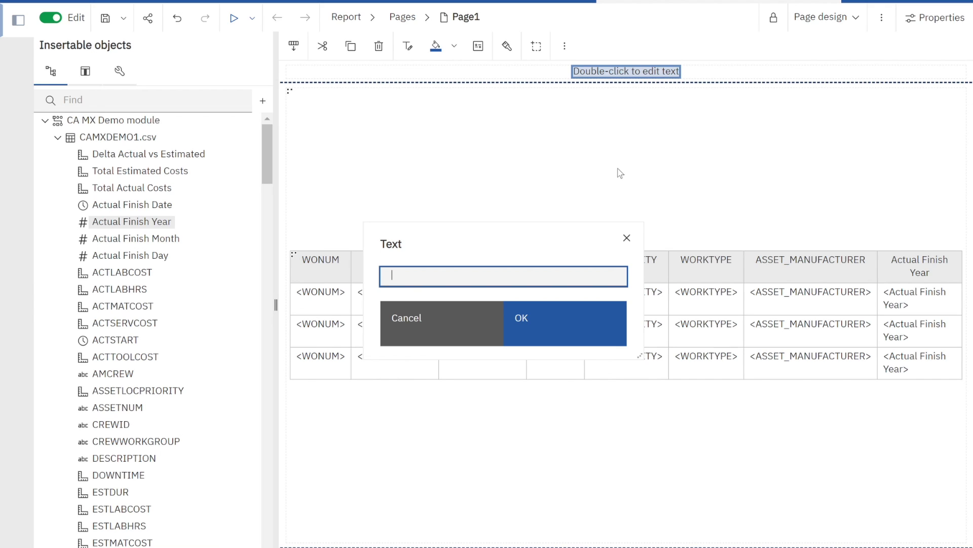
{"action": "type", "text": "WO Analysis - Failure Code"}
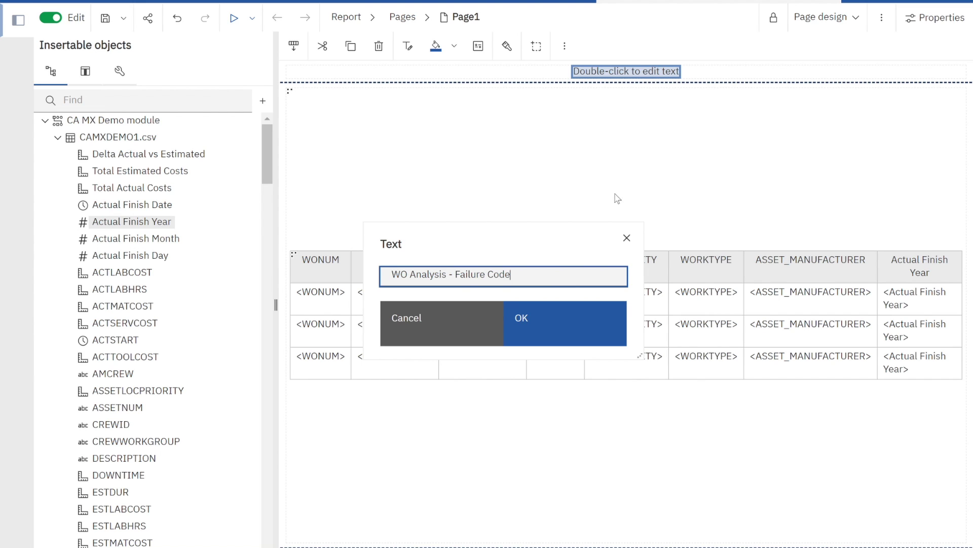
{"action": "left_click", "coordinate": [591, 325]}
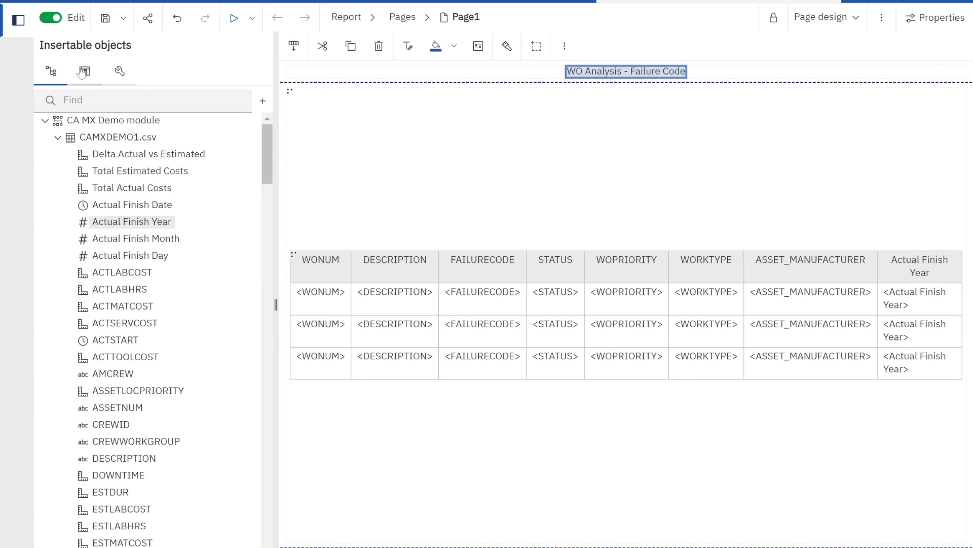
{"action": "left_click", "coordinate": [95, 74]}
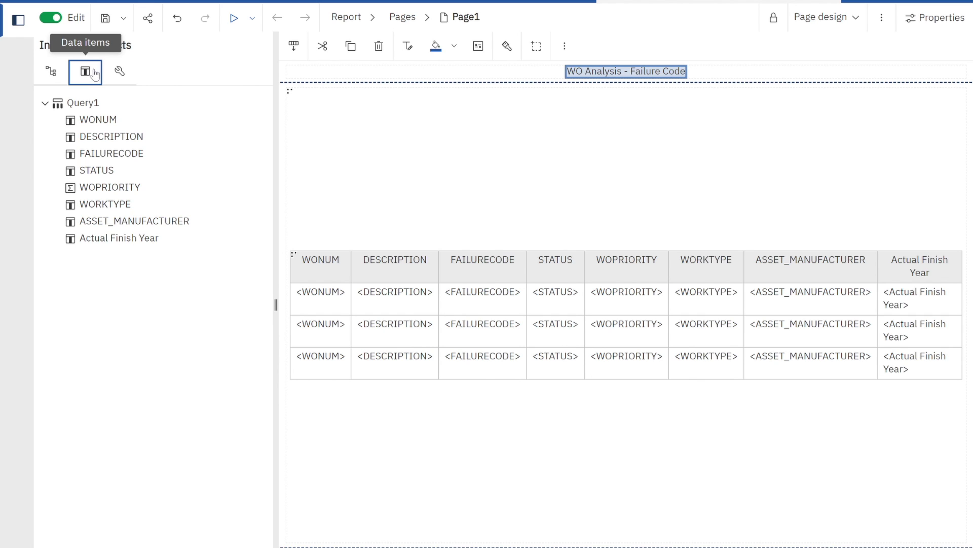
Step: Show the Toolbox's insertable objects and expand the Prompting section
{"action": "left_click", "coordinate": [124, 74]}
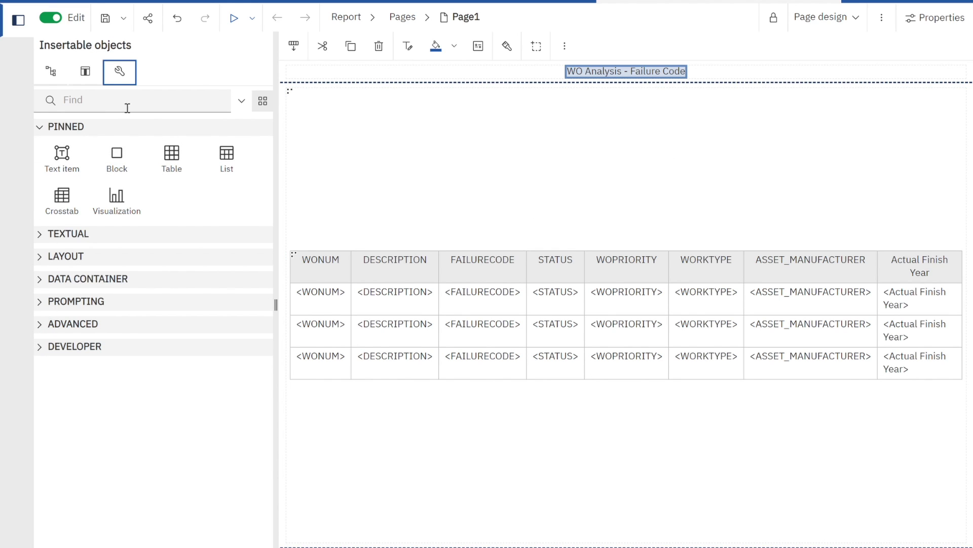
{"action": "left_click", "coordinate": [42, 307]}
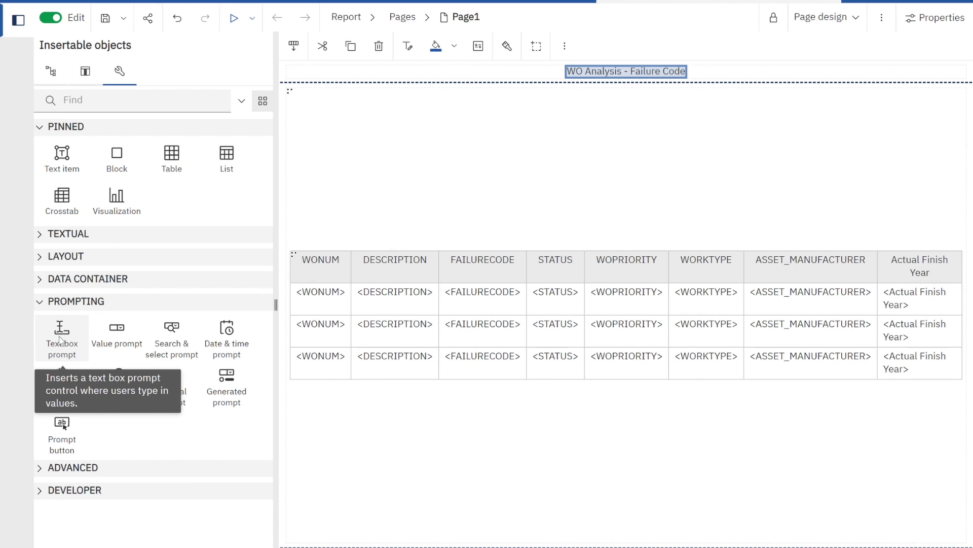
Step: Place a text box prompt beside the title with a new parameter named 'Failure Code'
{"action": "left_click_drag", "start_coordinate": [61, 346], "coordinate": [688, 76]}
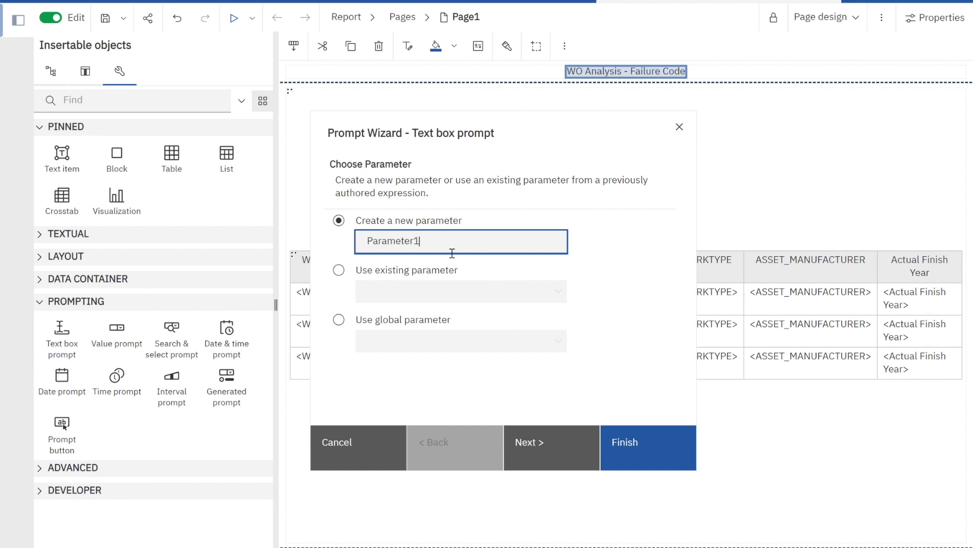
{"action": "left_click_drag", "start_coordinate": [451, 251], "coordinate": [350, 251]}
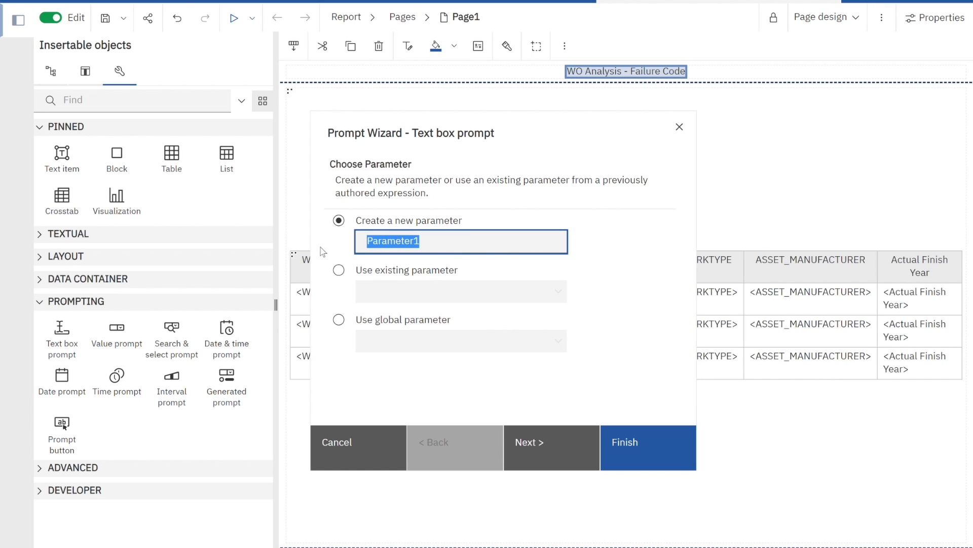
{"action": "type", "text": "Failure Code"}
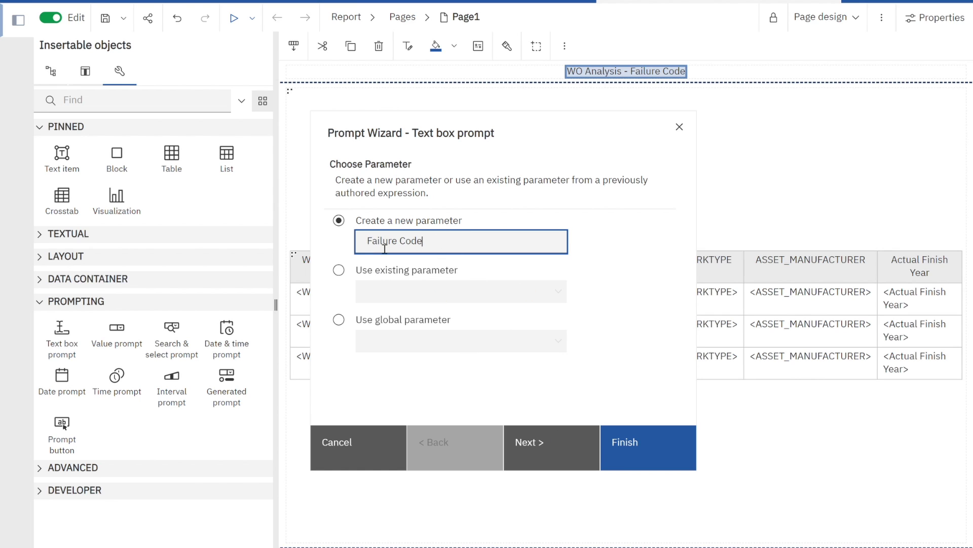
{"action": "left_click", "coordinate": [567, 442]}
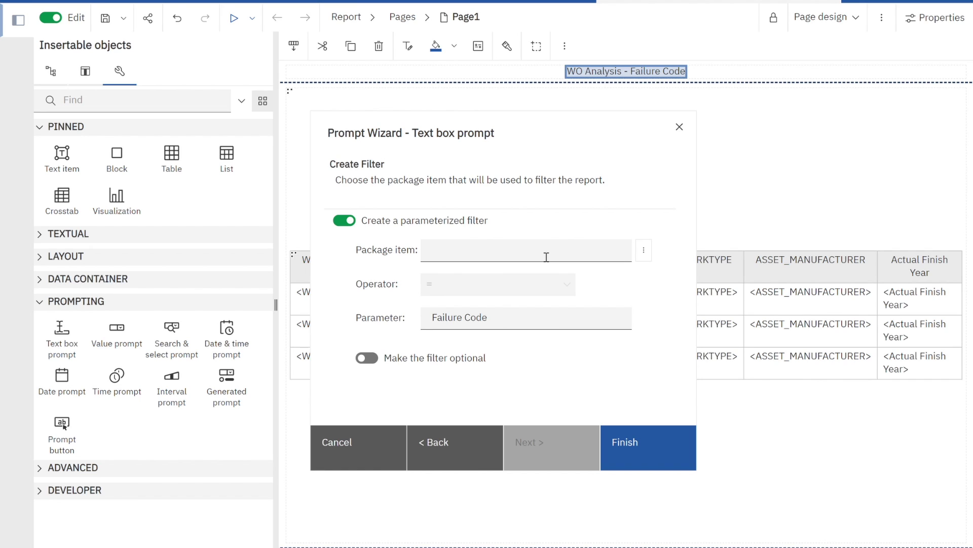
Step: Make the prompt filter on package item FAILURECODE with operator = and finish
{"action": "left_click", "coordinate": [644, 251]}
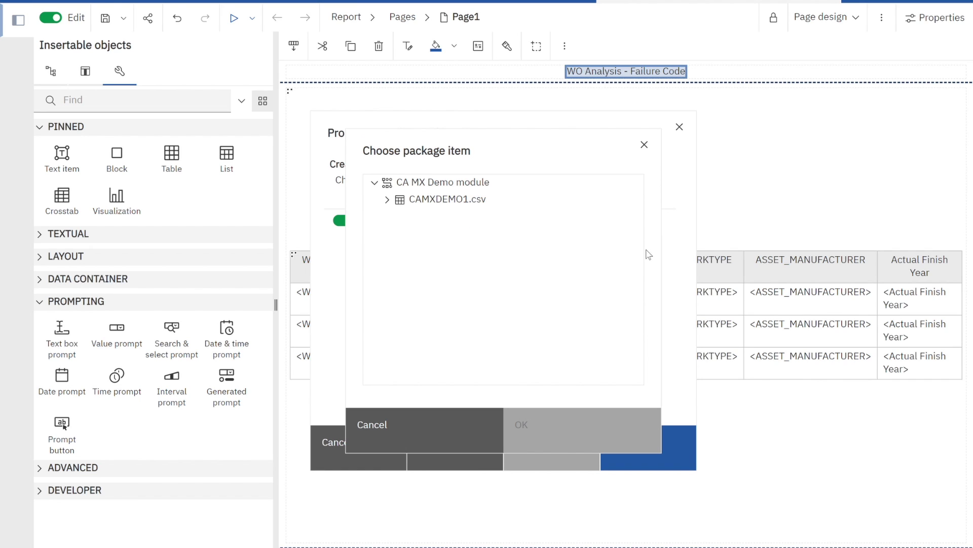
{"action": "left_click", "coordinate": [387, 199]}
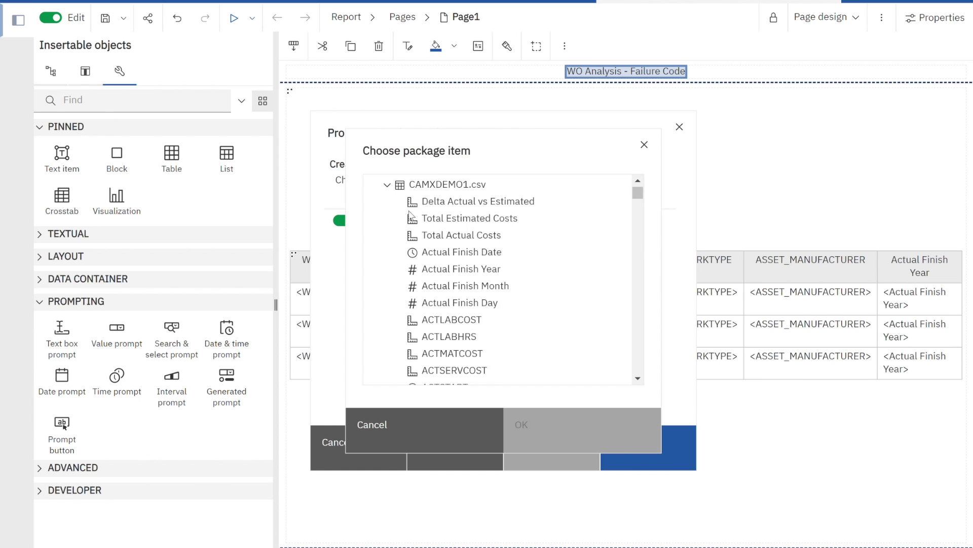
{"action": "scroll", "coordinate": [476, 264], "scroll_direction": "down", "scroll_amount": 1}
{"action": "scroll", "coordinate": [477, 263], "scroll_direction": "down", "scroll_amount": 6}
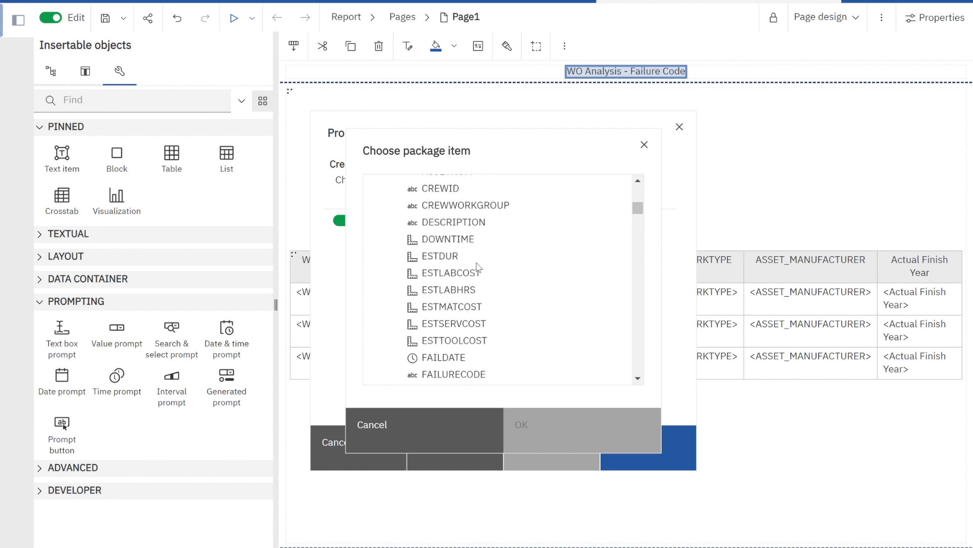
{"action": "left_click", "coordinate": [449, 306]}
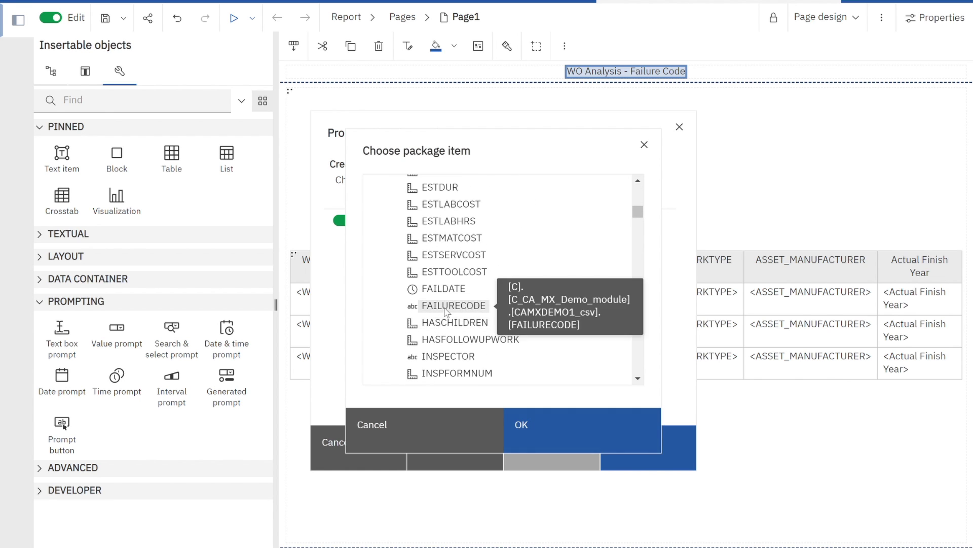
{"action": "left_click", "coordinate": [611, 435]}
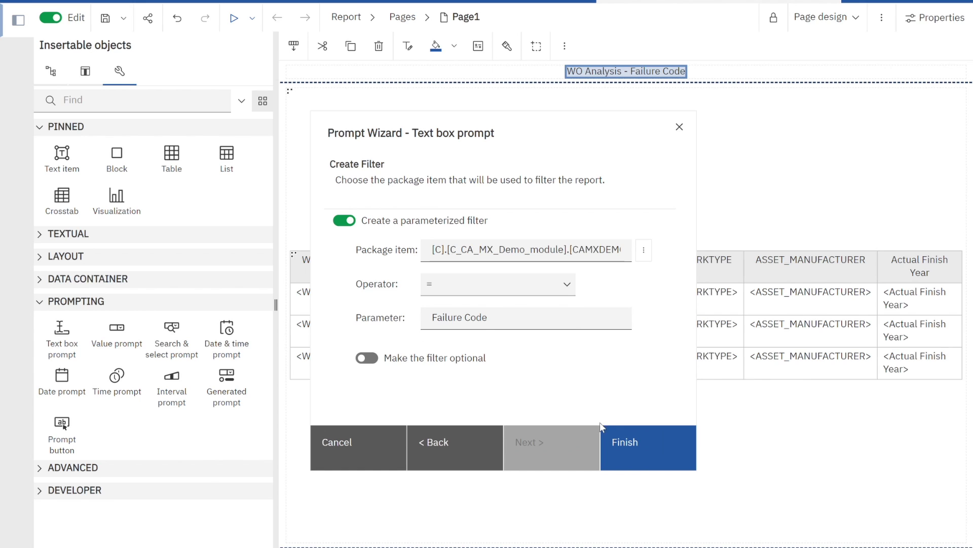
{"action": "left_click", "coordinate": [661, 460]}
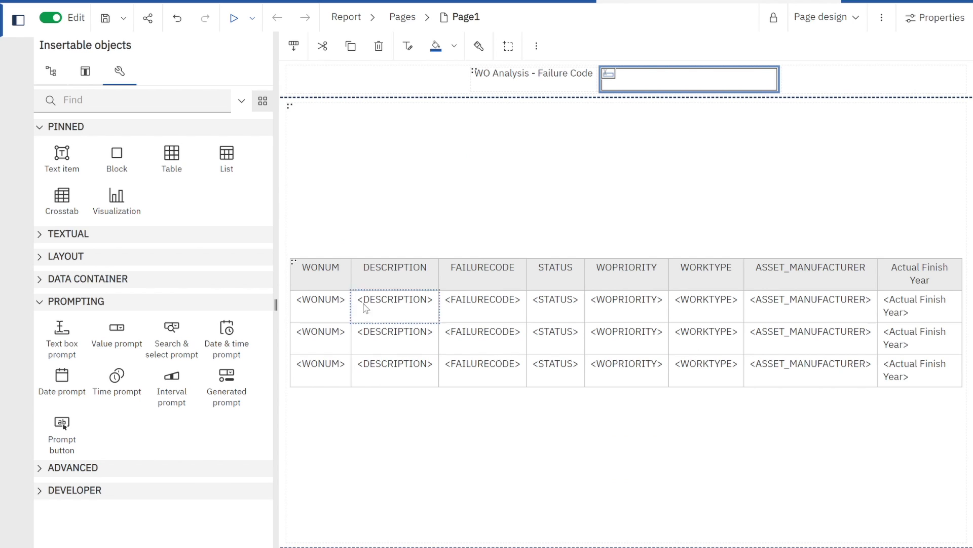
Step: Save the report to My content as 'WO Failure Analysis Report'
{"action": "left_click", "coordinate": [115, 22]}
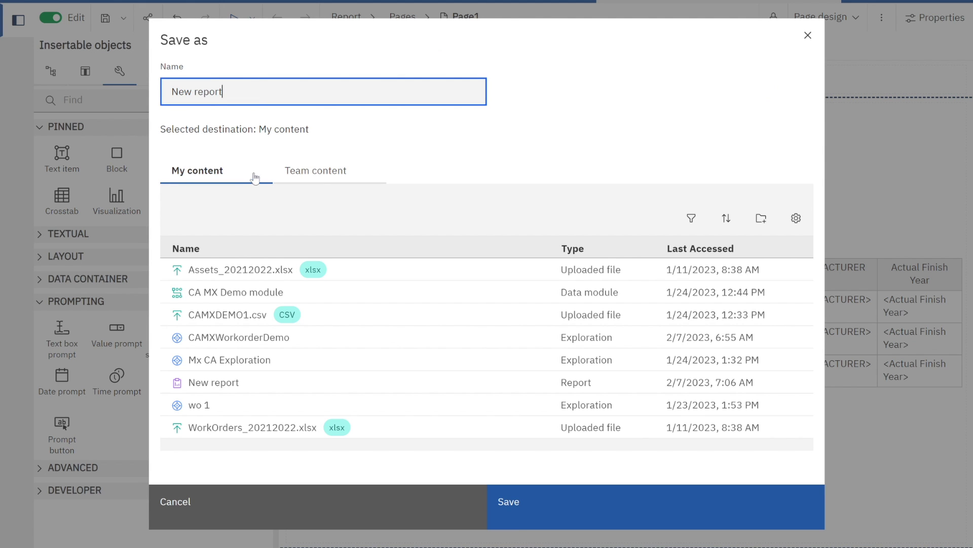
{"action": "left_click_drag", "start_coordinate": [248, 97], "coordinate": [160, 98]}
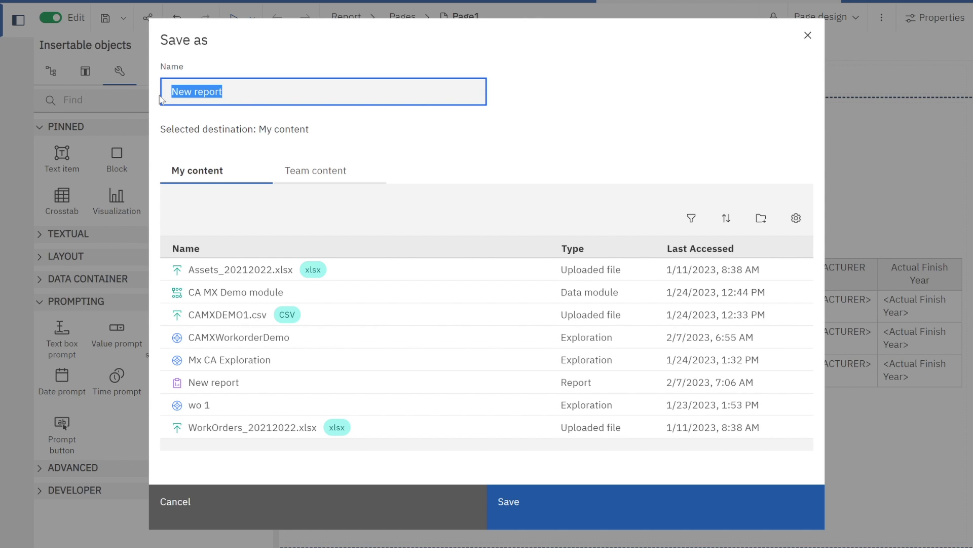
{"action": "type", "text": "WO Failure"}
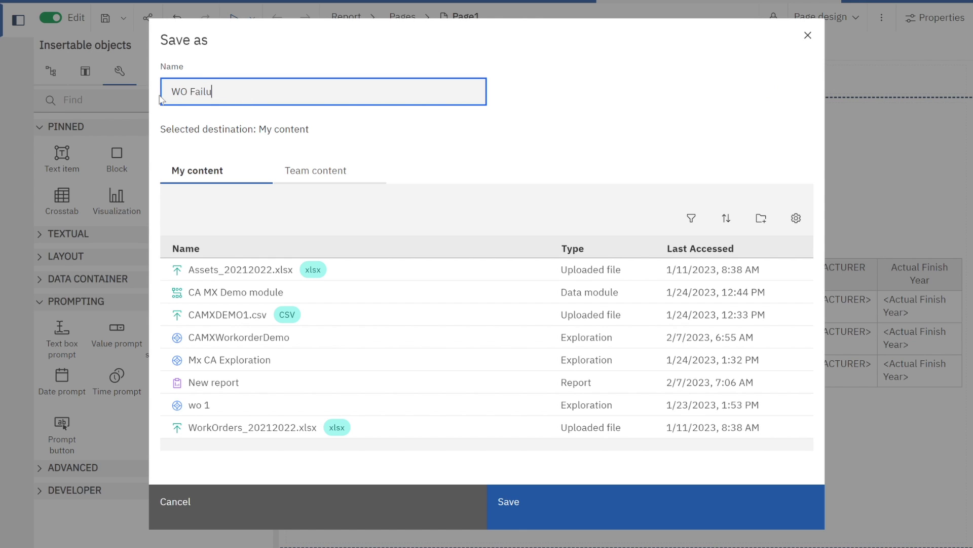
{"action": "type", "text": " Analysis Report"}
{"action": "left_click", "coordinate": [527, 522]}
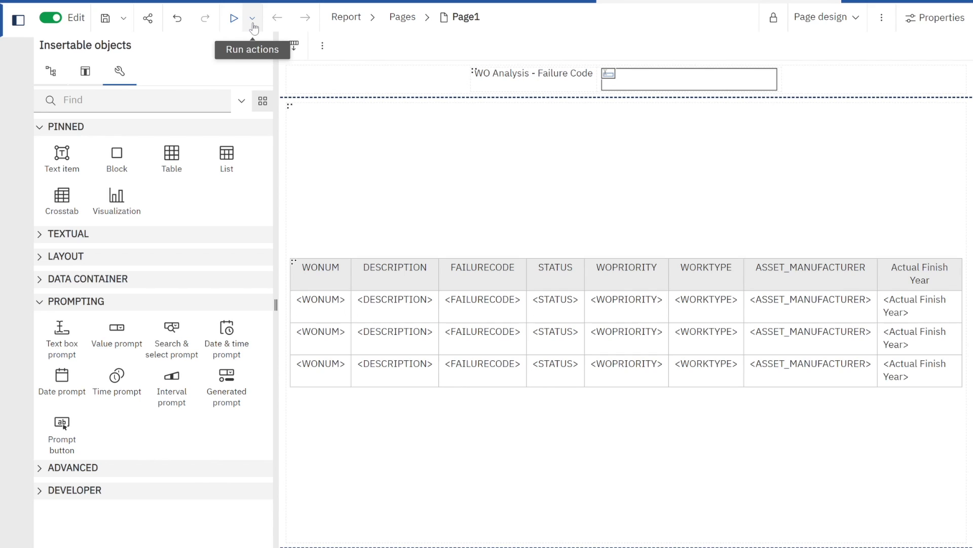
{"action": "left_click", "coordinate": [253, 18]}
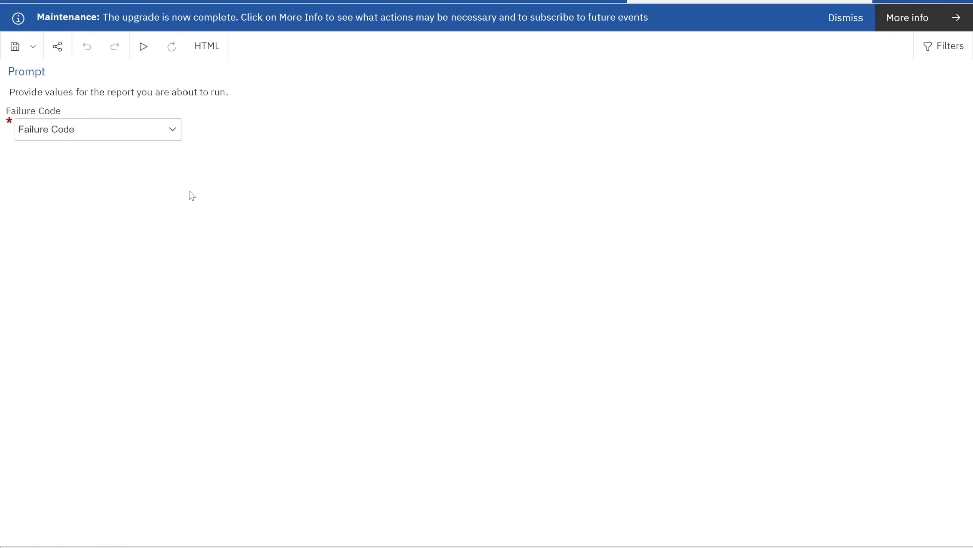
Step: Enter BOILERS as the Failure Code prompt value and run the report
{"action": "left_click", "coordinate": [175, 132]}
{"action": "left_click", "coordinate": [164, 193]}
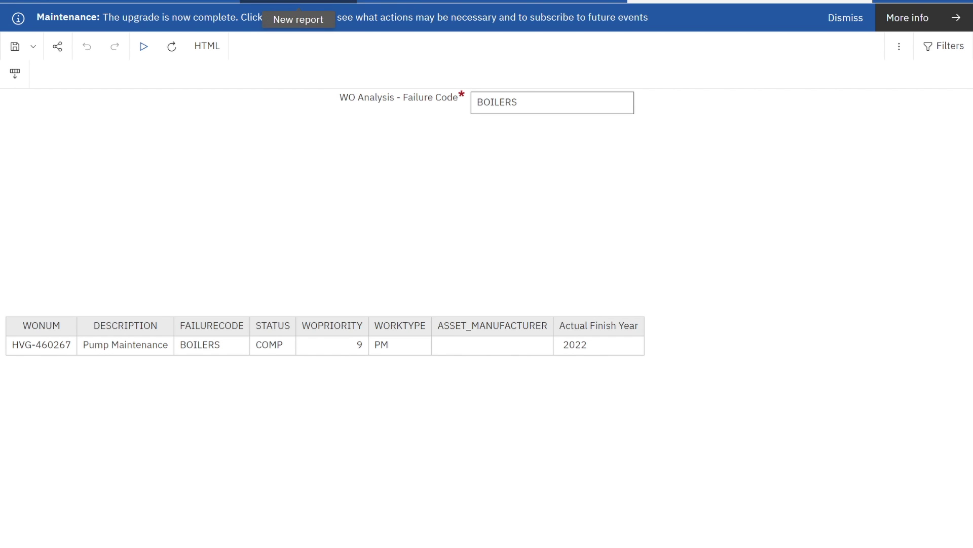
{"action": "mouse_move", "coordinate": [298, 3]}
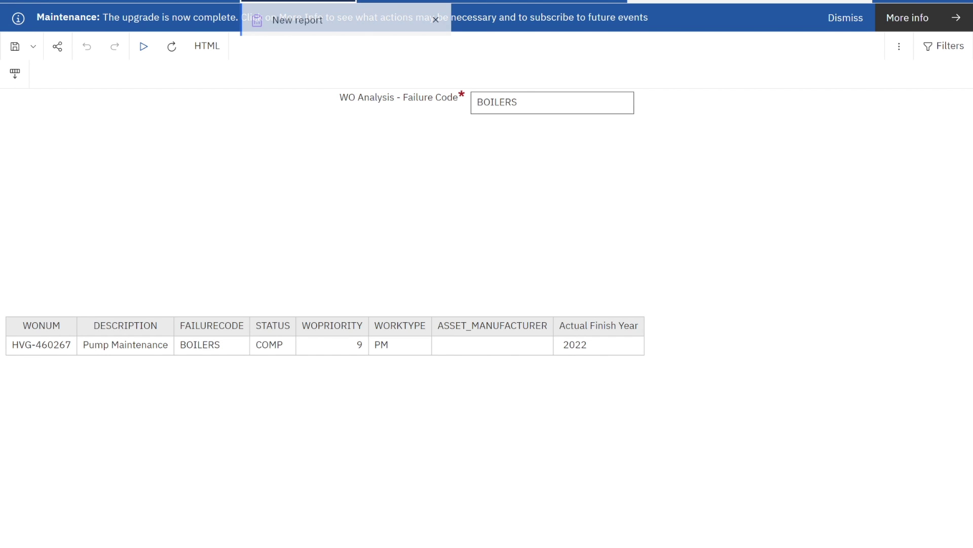
Step: Close the report output, list Query1's data items, and select a WORKTYPE cell in the list
{"action": "left_click", "coordinate": [435, 22]}
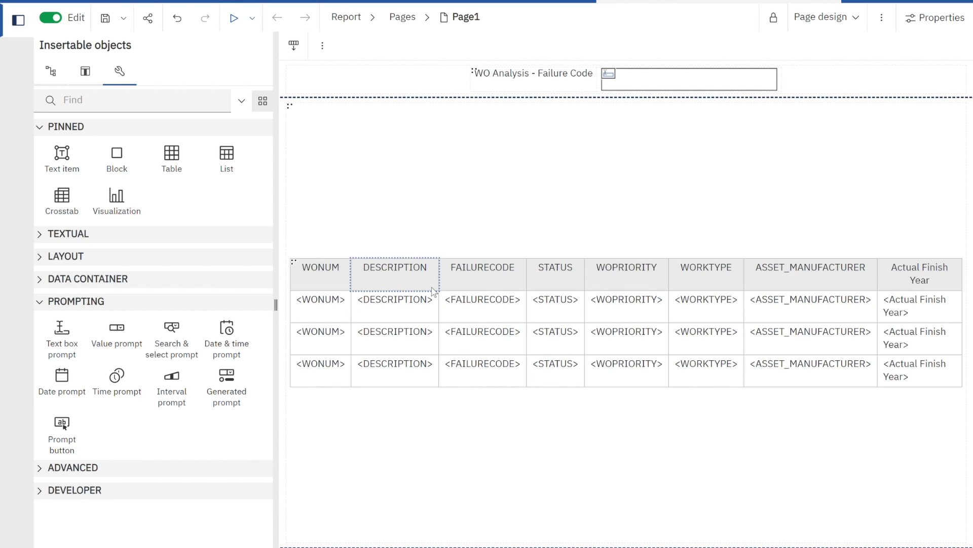
{"action": "left_click", "coordinate": [96, 81]}
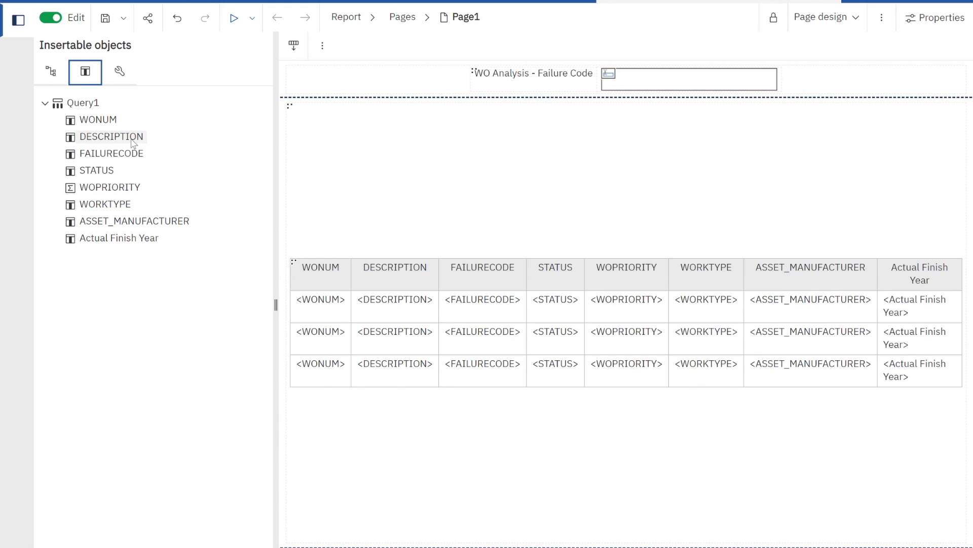
{"action": "left_click", "coordinate": [729, 321]}
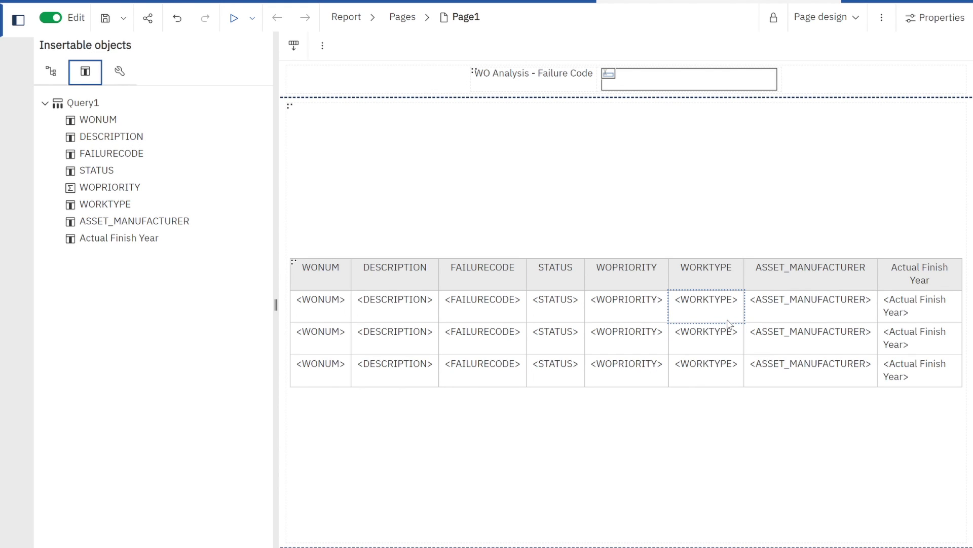